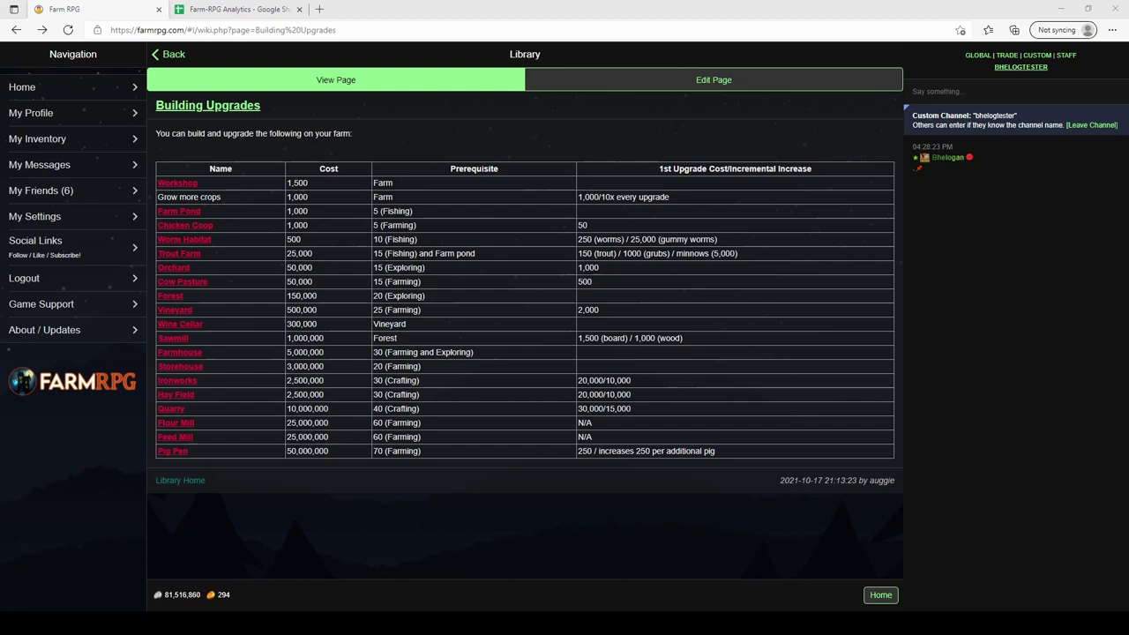
Step: Examine the Feed Mill and Pig Pen costs in the Building Upgrades table
double_click(287, 438)
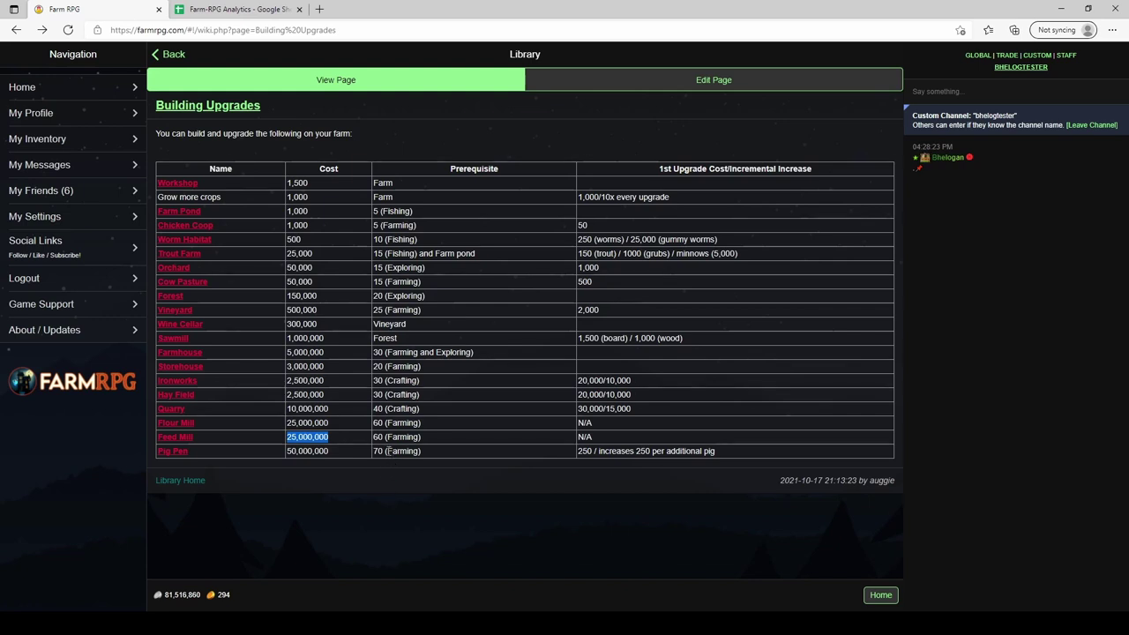
left_click_drag(340, 447, 283, 452)
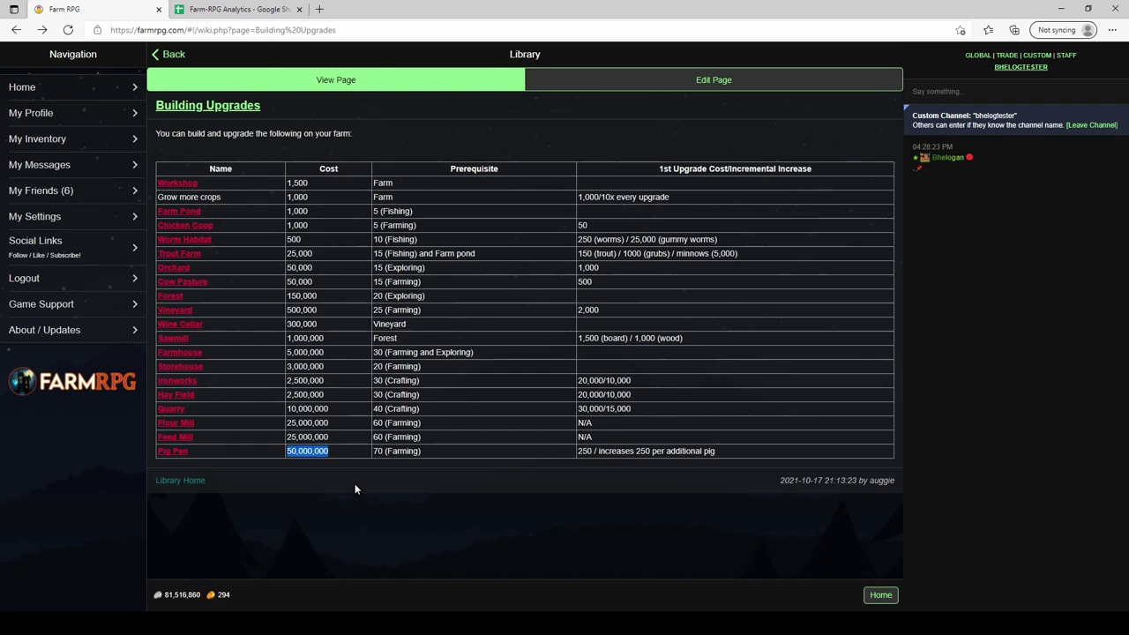
left_click(213, 458)
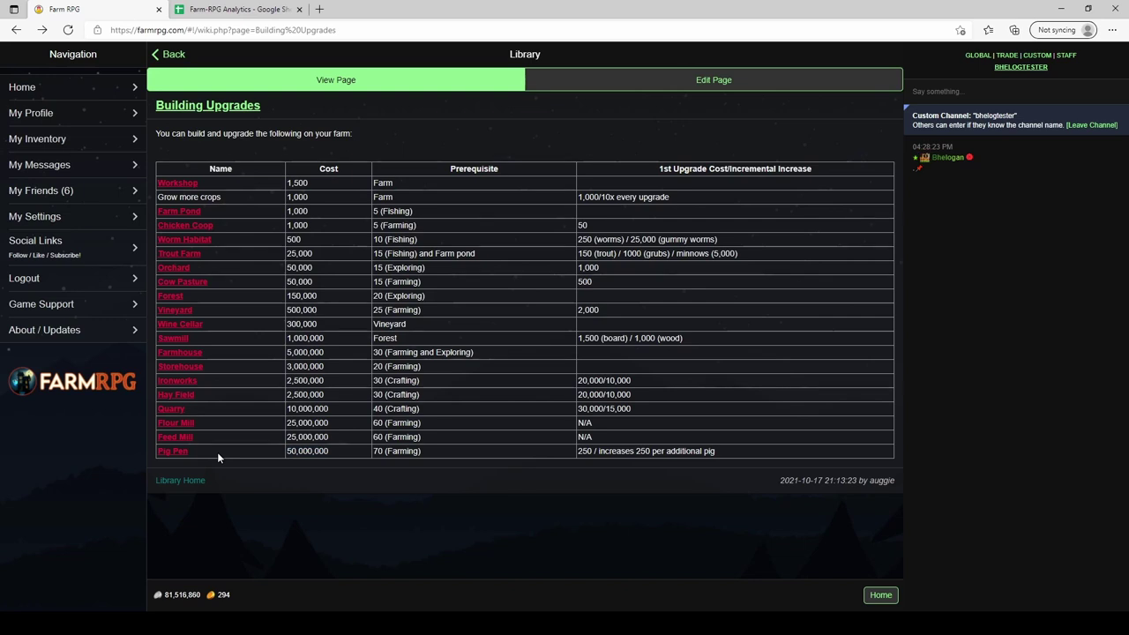
left_click_drag(287, 437, 298, 450)
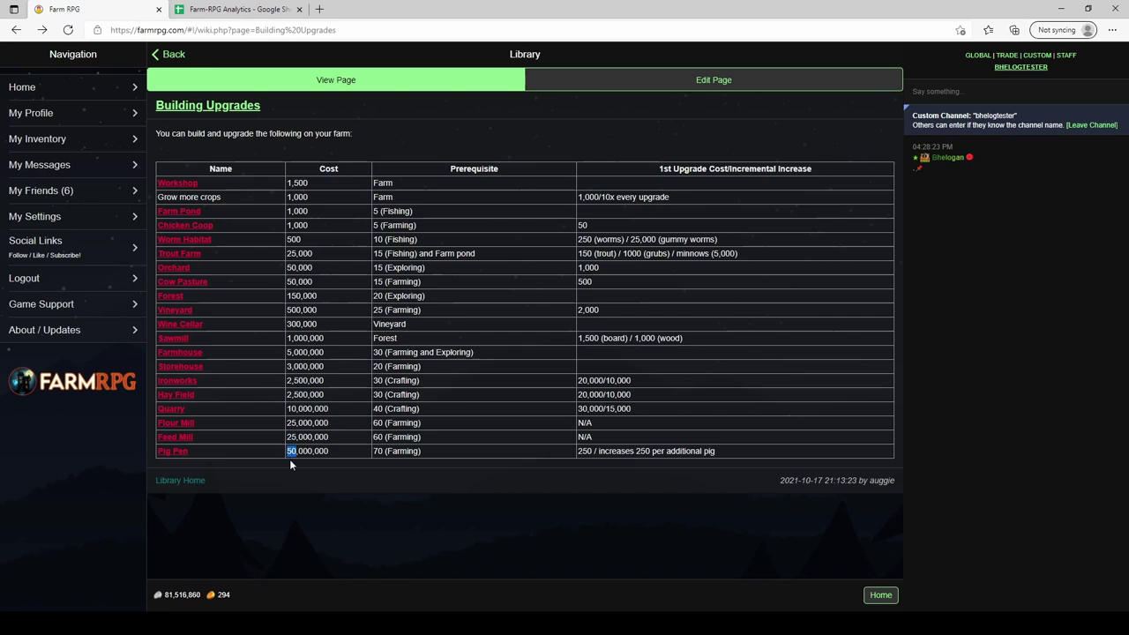
left_click(332, 442)
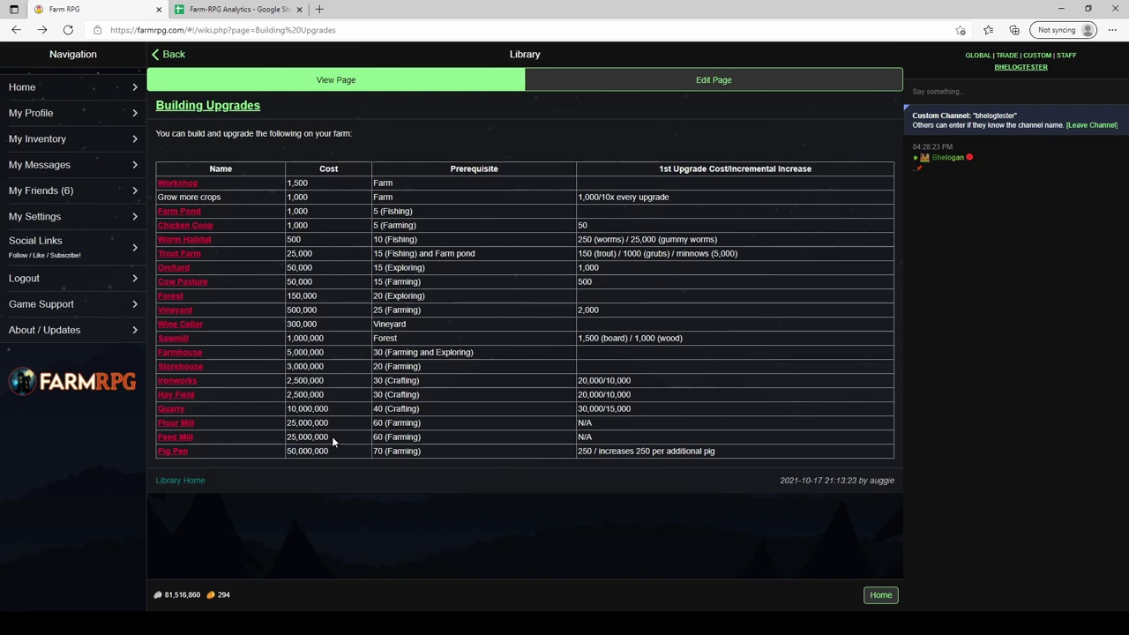
Step: Open the Feed Mill library article and read its usage instructions and the Feed per Crop table
left_click(176, 437)
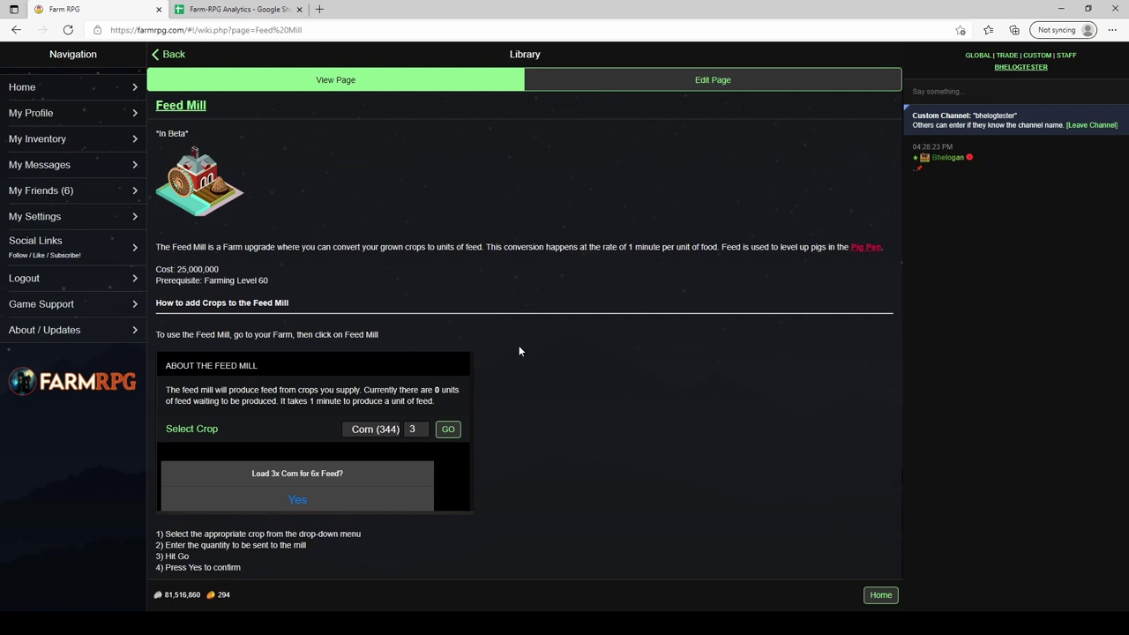
scroll(535, 382, "down", 3)
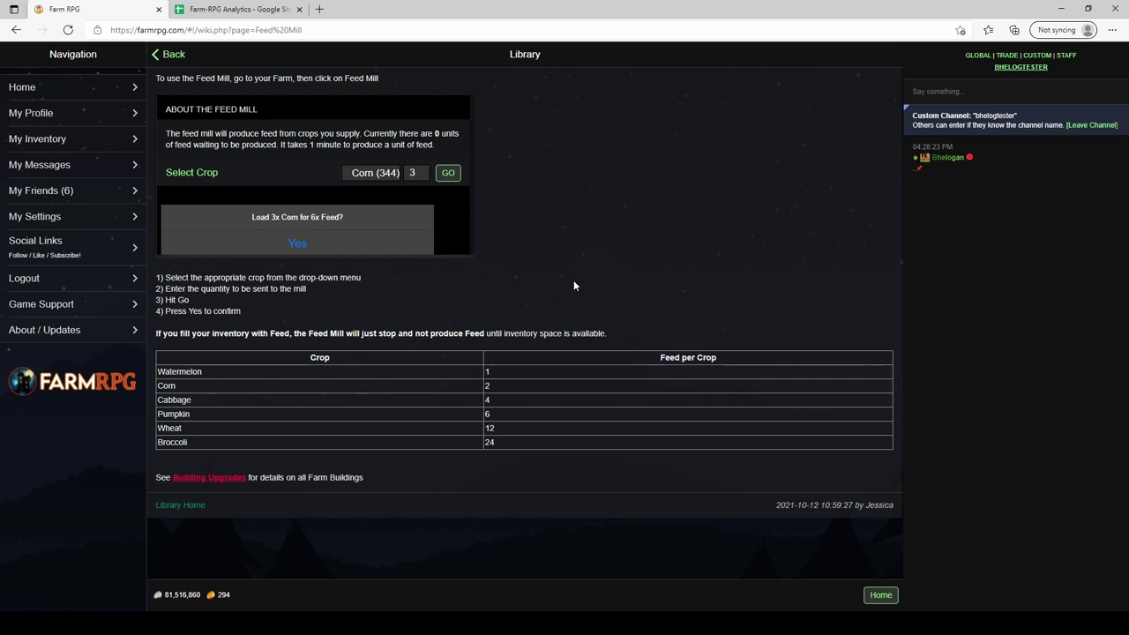
scroll(573, 285, "up", 1)
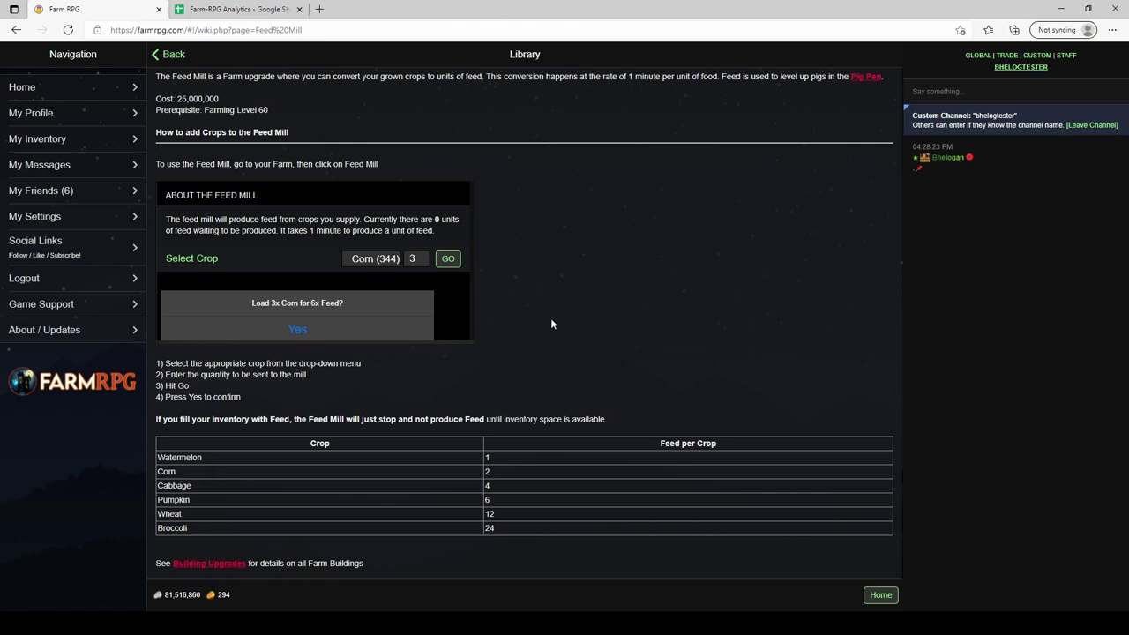
Step: Go to the farm and open its Feed Mill to check the feed production status
left_click(114, 90)
left_click(459, 119)
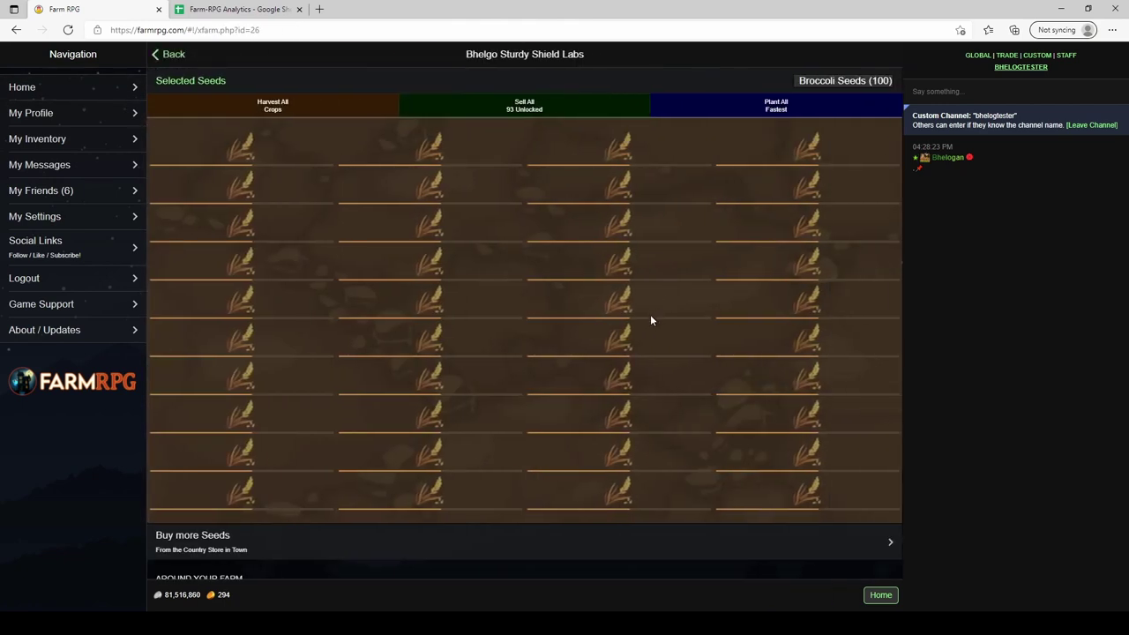
scroll(650, 320, "down", 10)
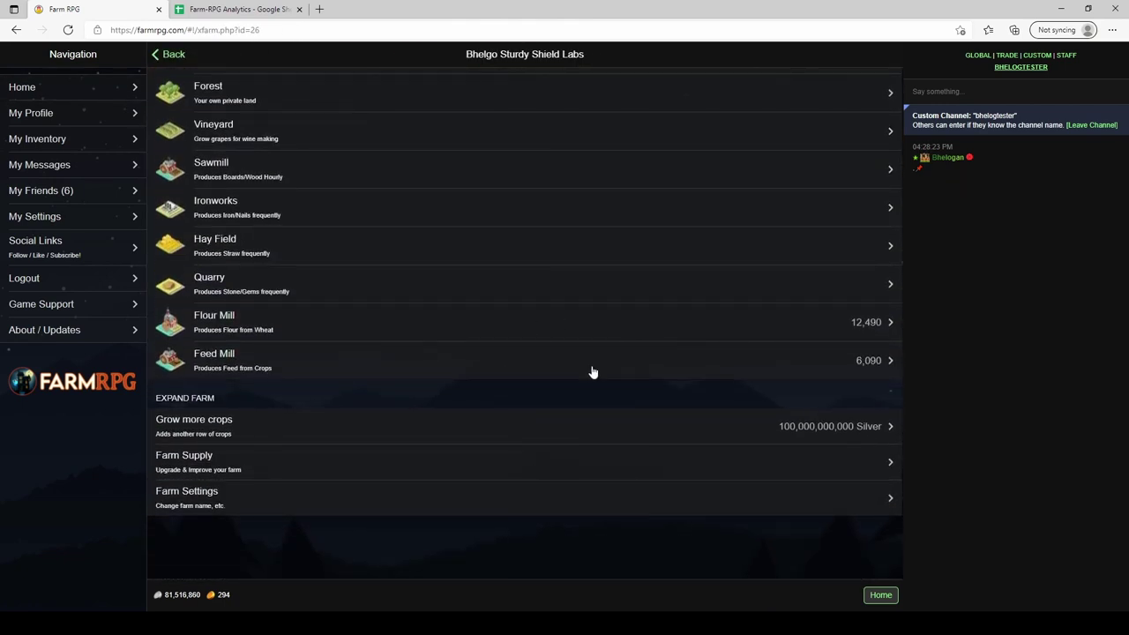
left_click(825, 363)
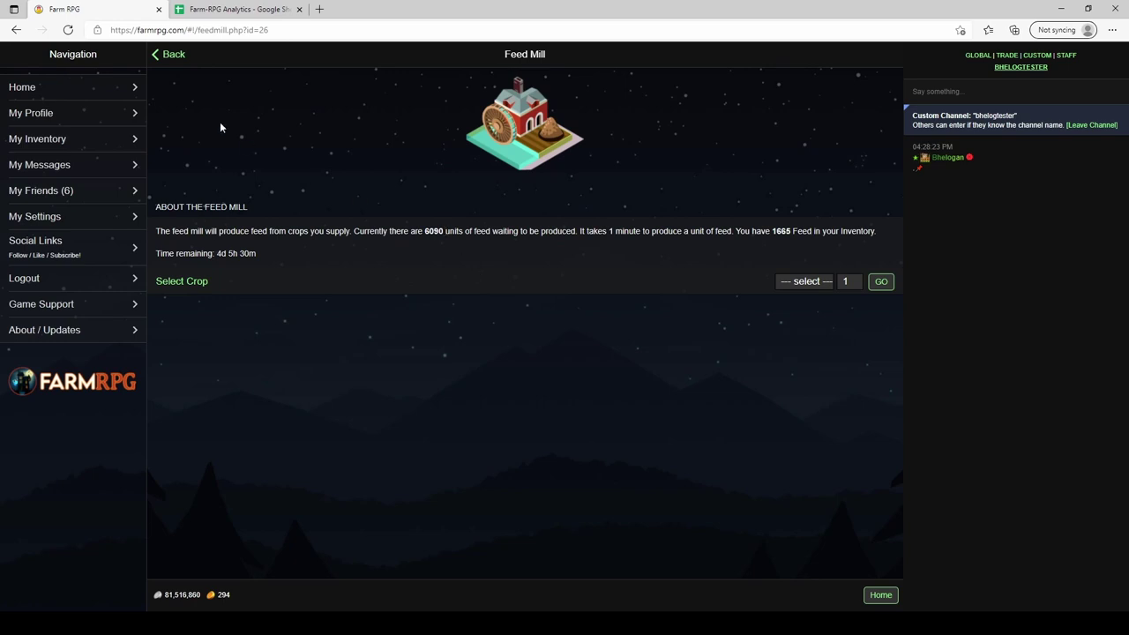
Step: Return to the Building Upgrades library page and open the Pig Pen article
left_click(173, 56)
left_click(170, 54)
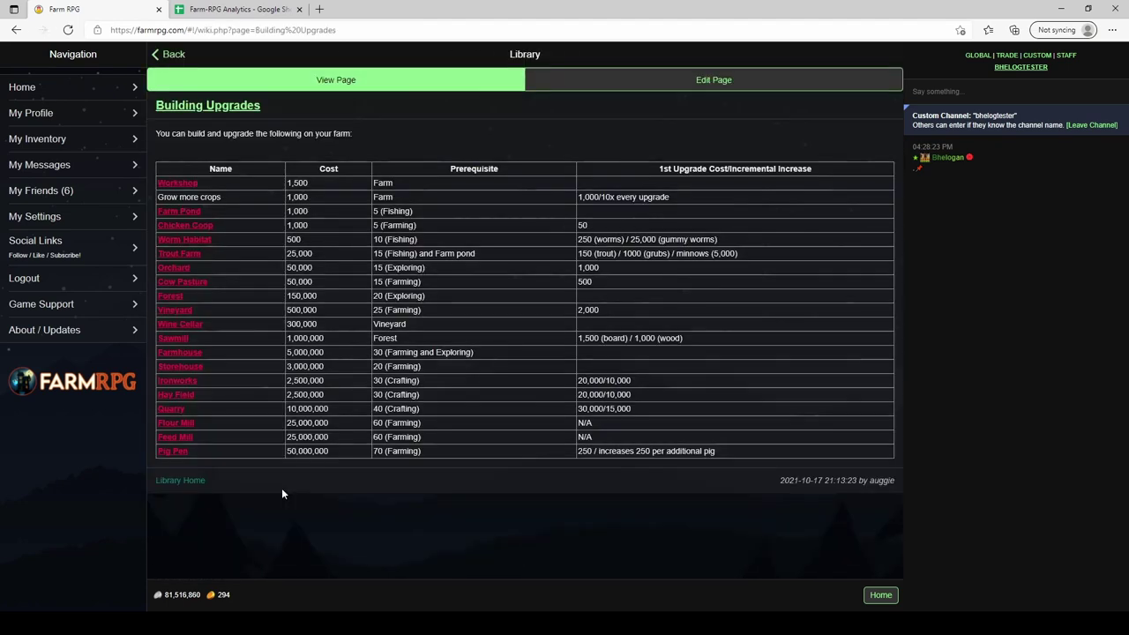
left_click(177, 453)
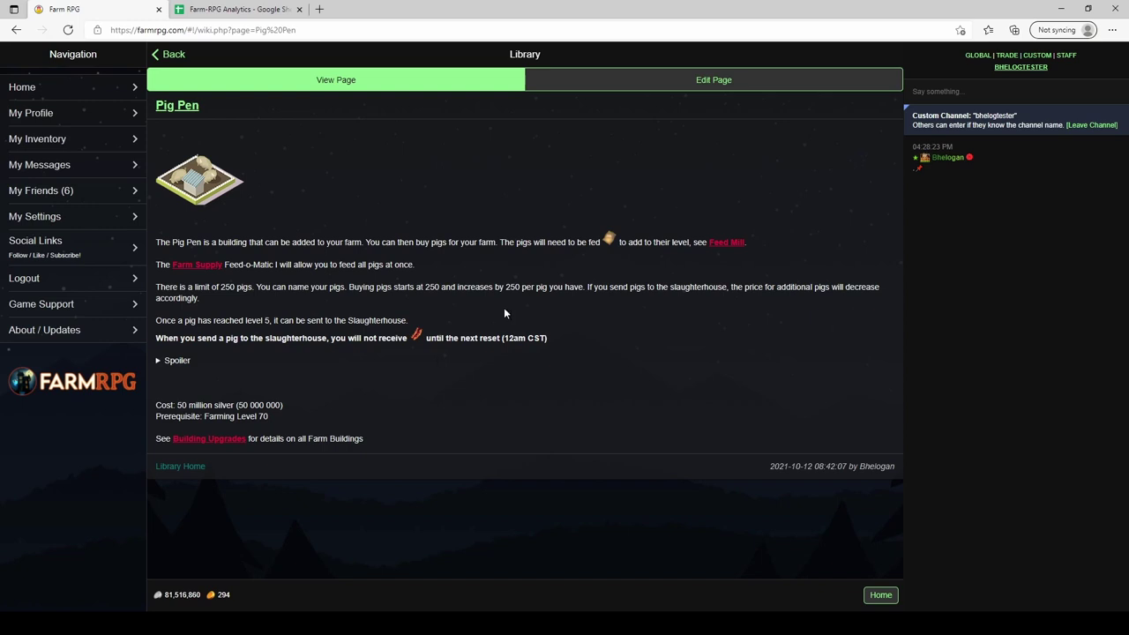
Step: View the Bacon item's details, then examine the Pig Pen spoiler's days needed to raise a pig to level 5
left_click(415, 339)
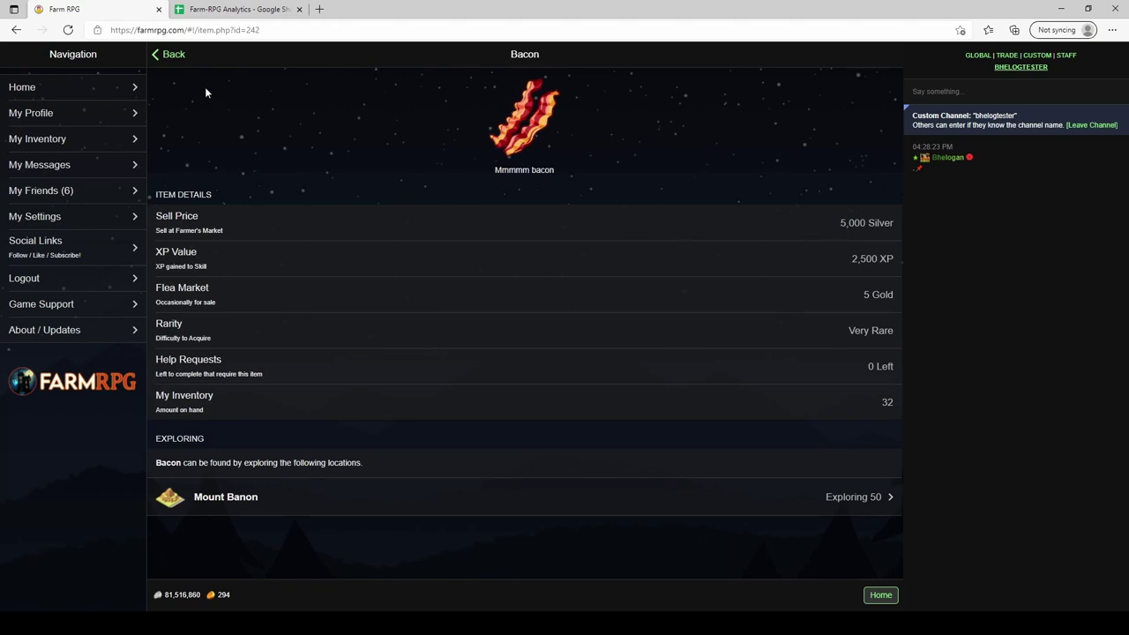
left_click(174, 55)
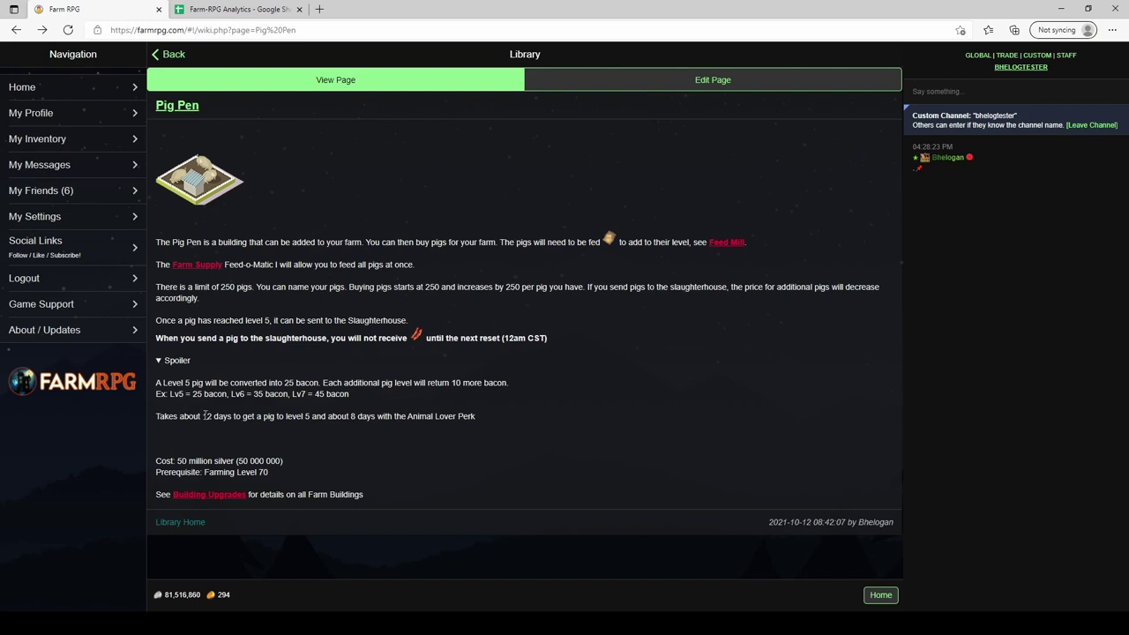
left_click_drag(203, 416, 234, 416)
left_click_drag(351, 416, 379, 416)
Step: Switch to the Farm-RPG Analytics spreadsheet and review the Pigs! sheet's cost column down to pig 250
left_click(240, 10)
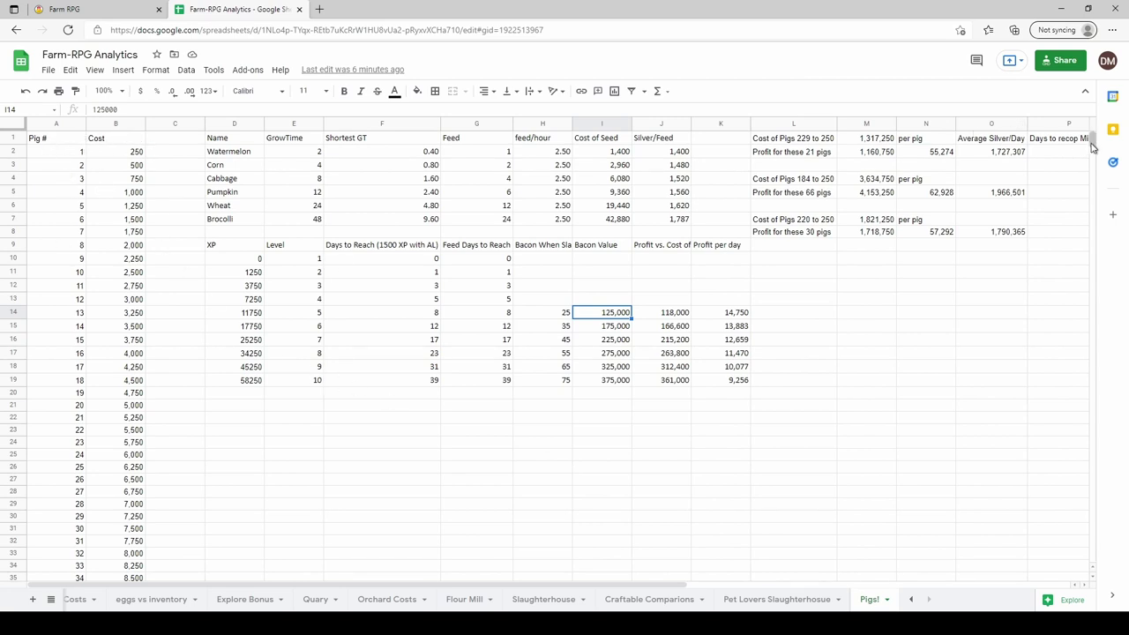
left_click_drag(1092, 145, 1105, 249)
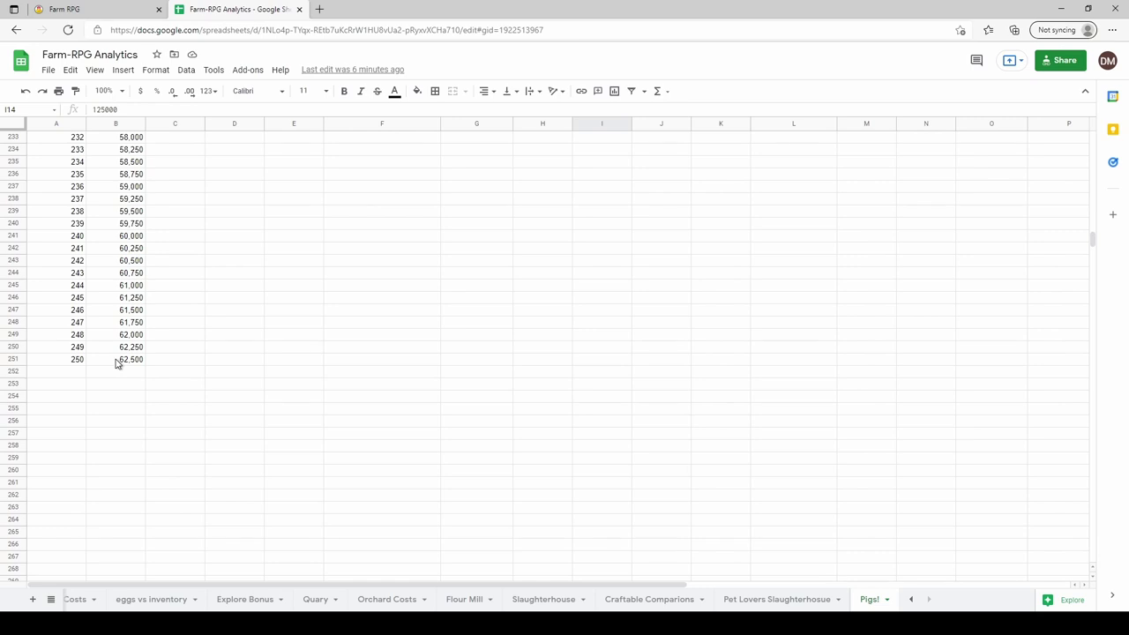
scroll(119, 363, "up", 10)
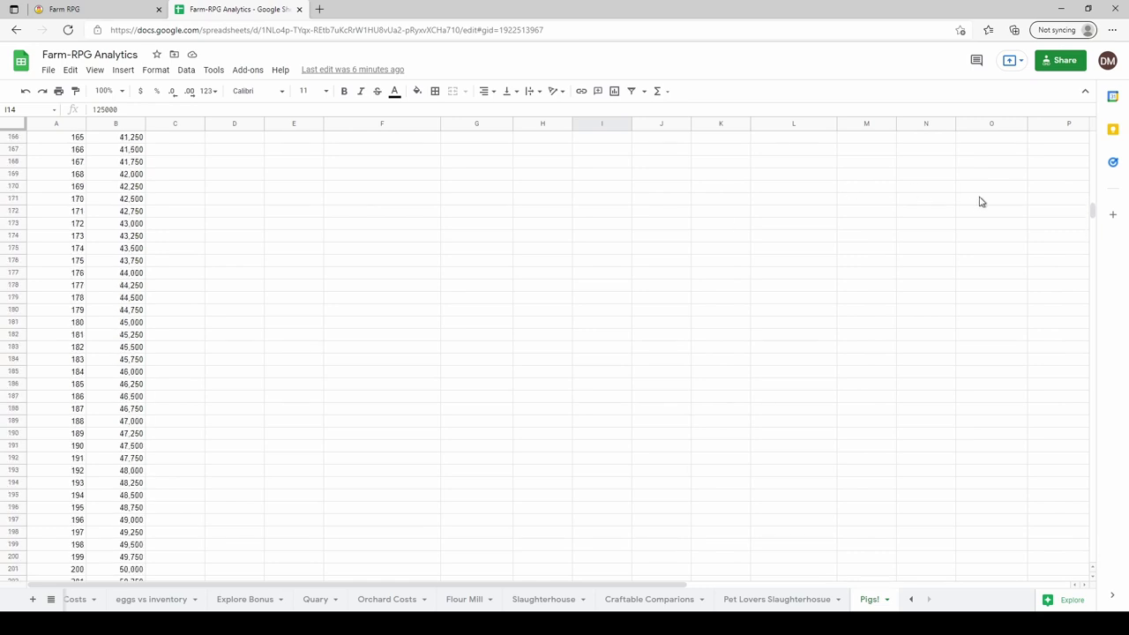
left_click_drag(1092, 212, 1093, 133)
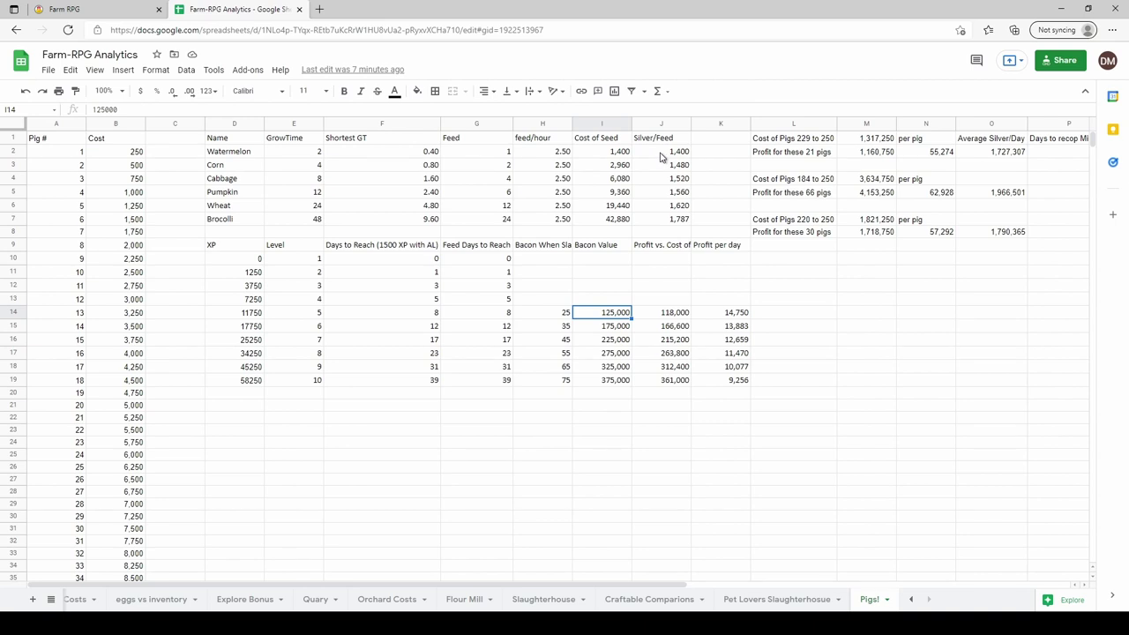
Step: Inspect Watermelon's Silver/Feed cell and the level 5 pig's XP, days to reach and feed days cells
left_click(662, 157)
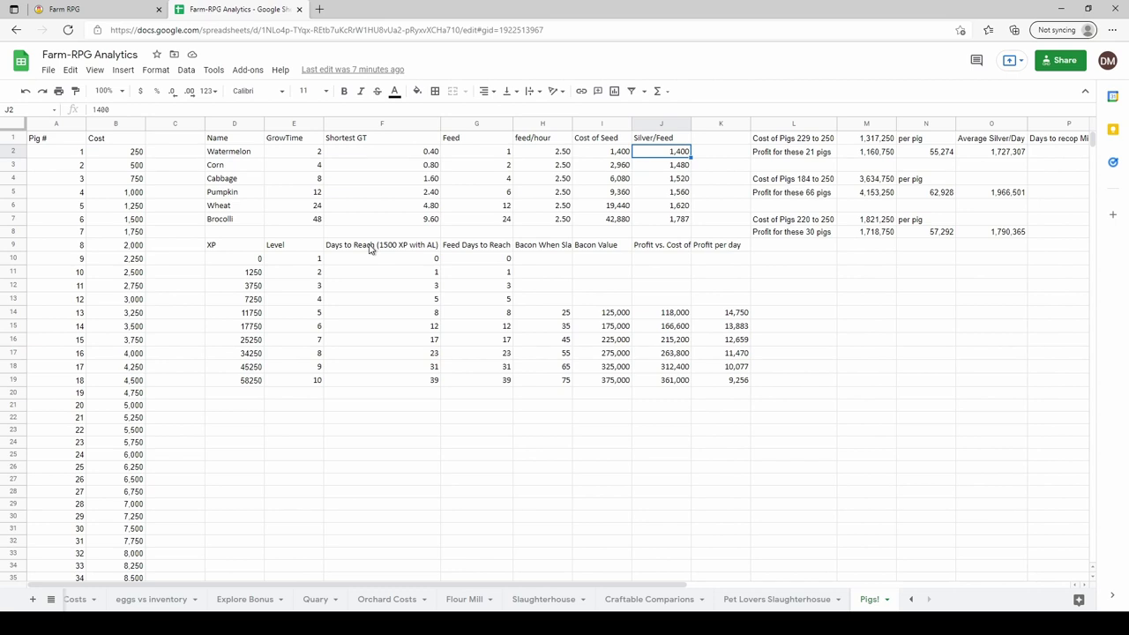
left_click(245, 316)
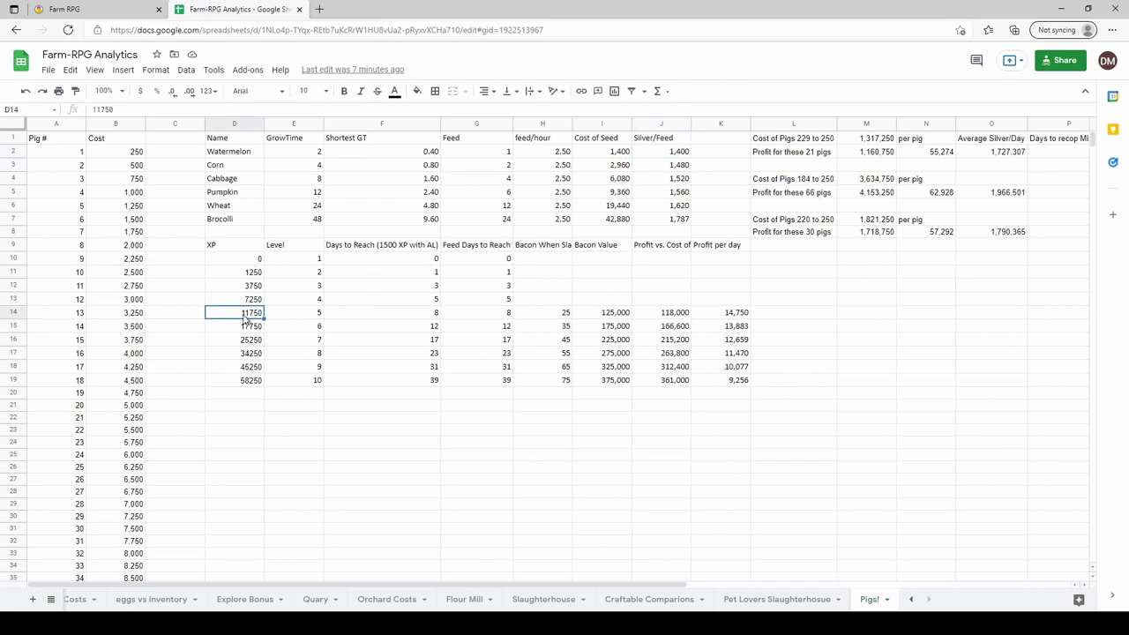
left_click(374, 317)
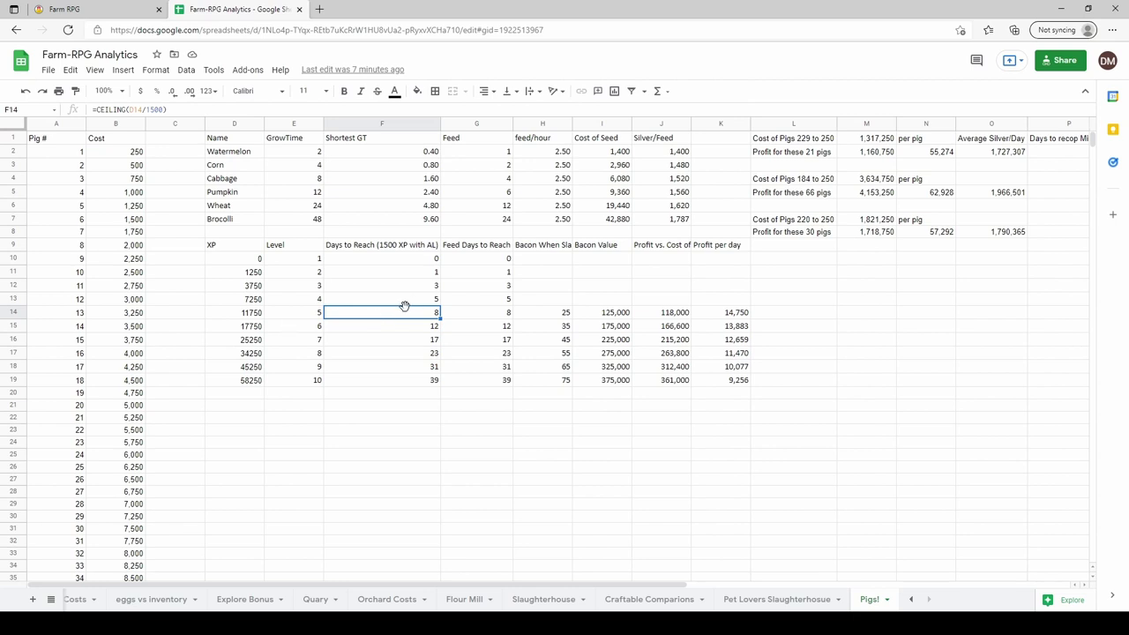
left_click(495, 316)
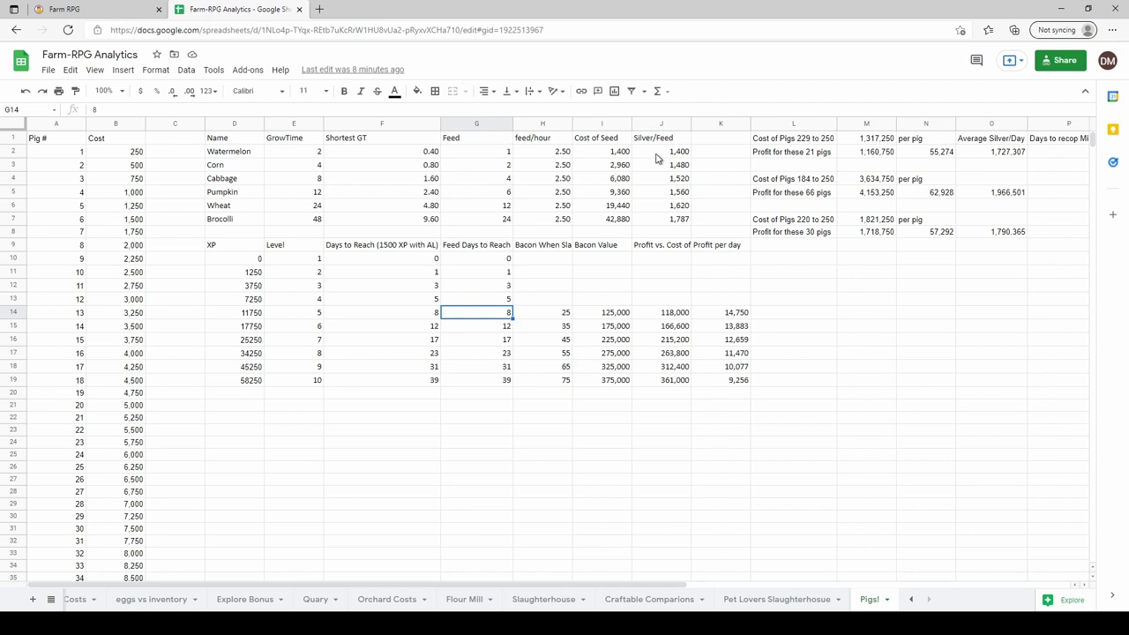
Step: Examine the bacon amount at slaughter and the Bacon Value for pig levels 5 to 8
left_click(554, 318)
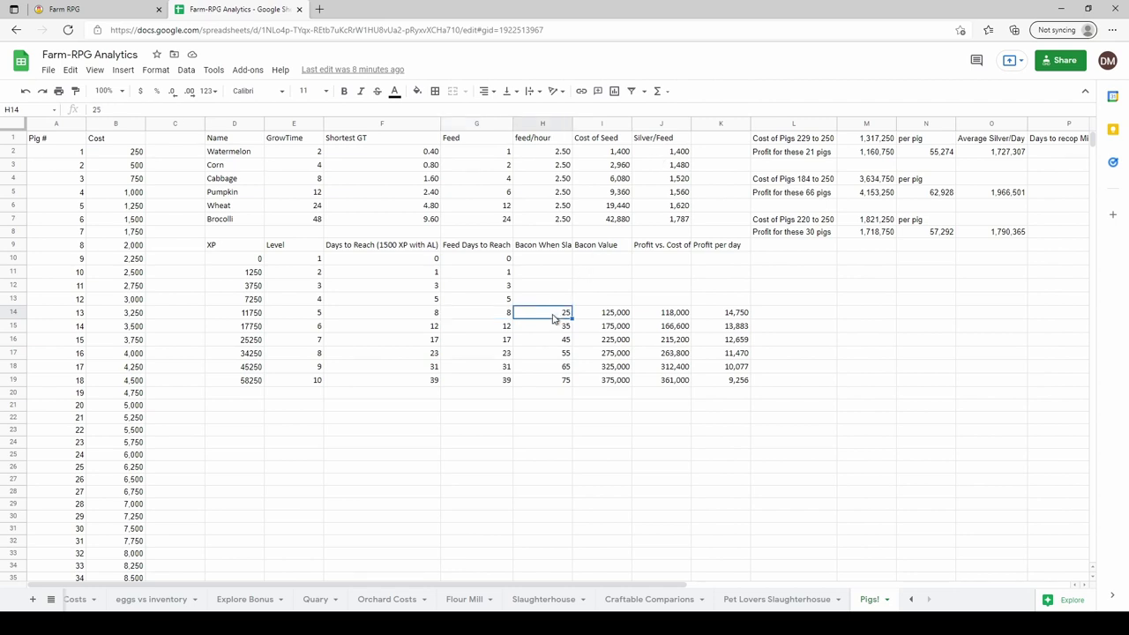
key("Down")
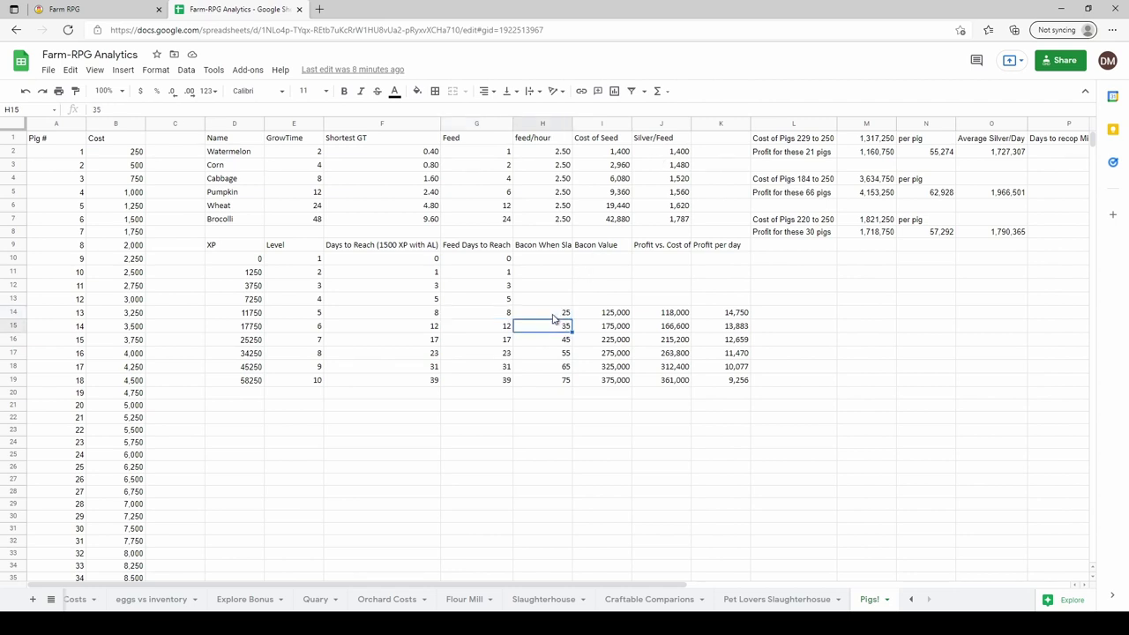
key("Down")
key("Down")
key("Right")
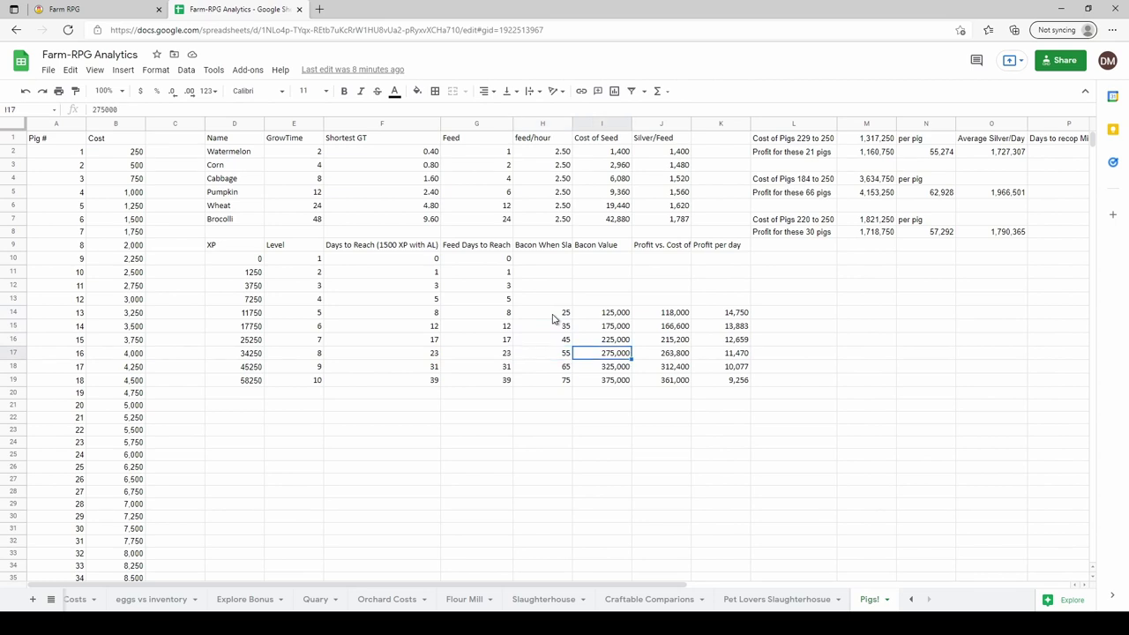
key("Up")
key("Up")
key("Up")
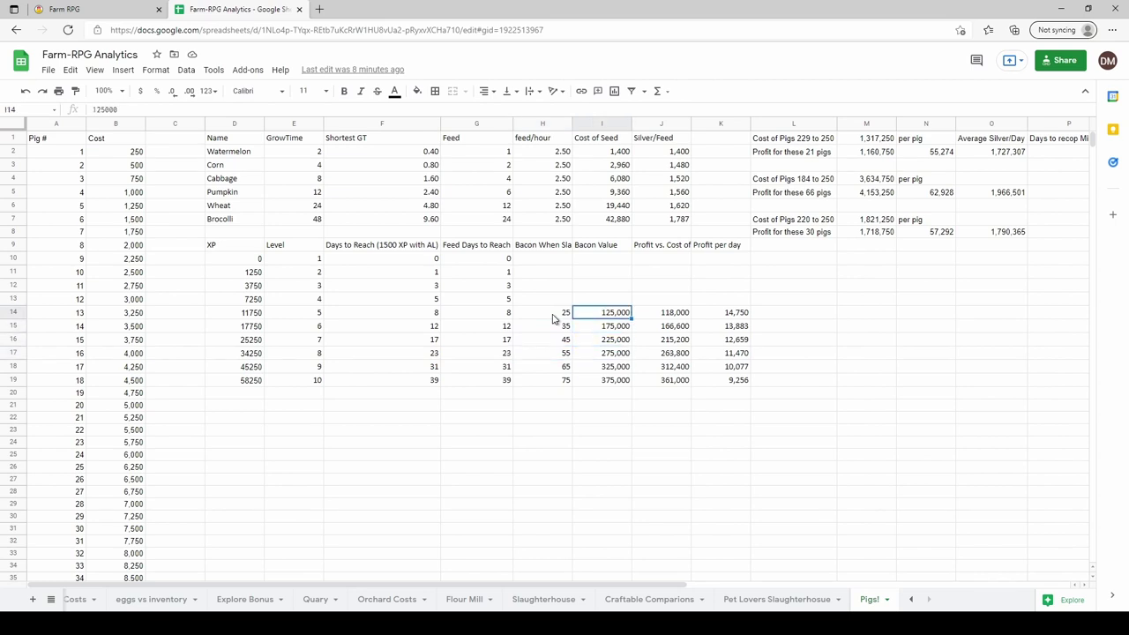
key("Left")
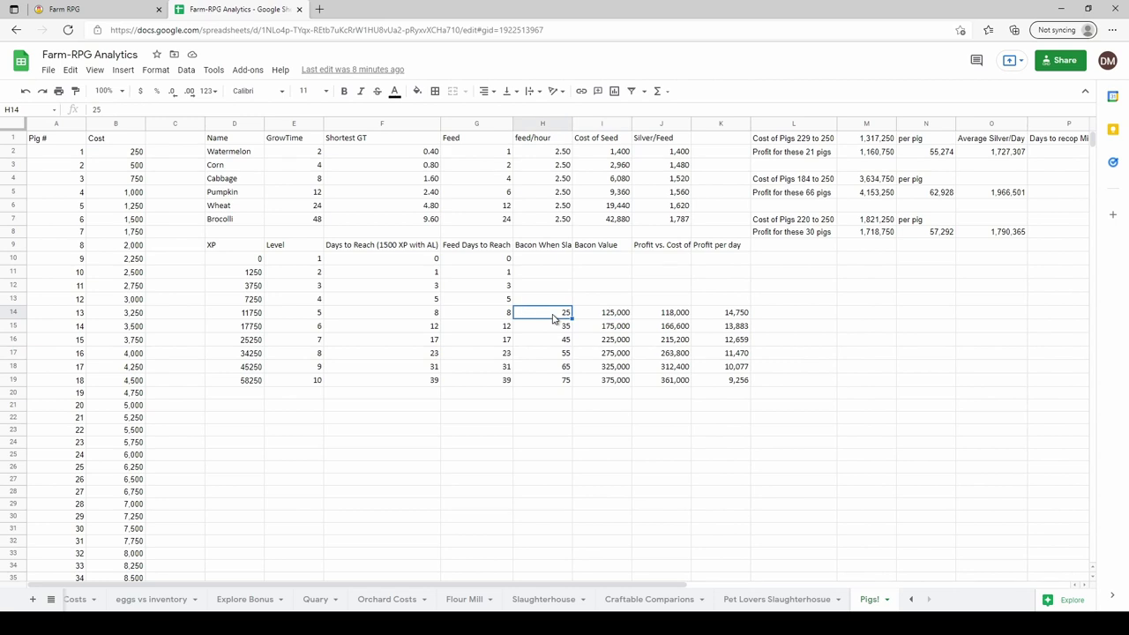
key("Right")
key("Down")
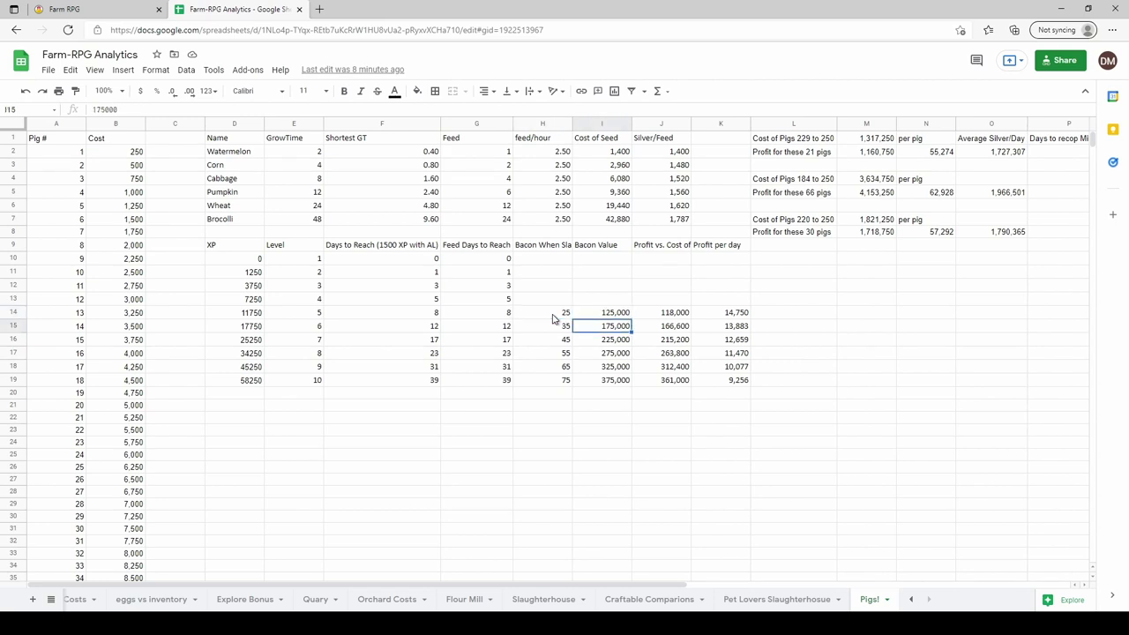
key("Down")
key("Up")
Step: Examine the profit versus cost column for pig levels 5 to 9, checking level 5 against its Bacon Value
key("Right")
key("Up")
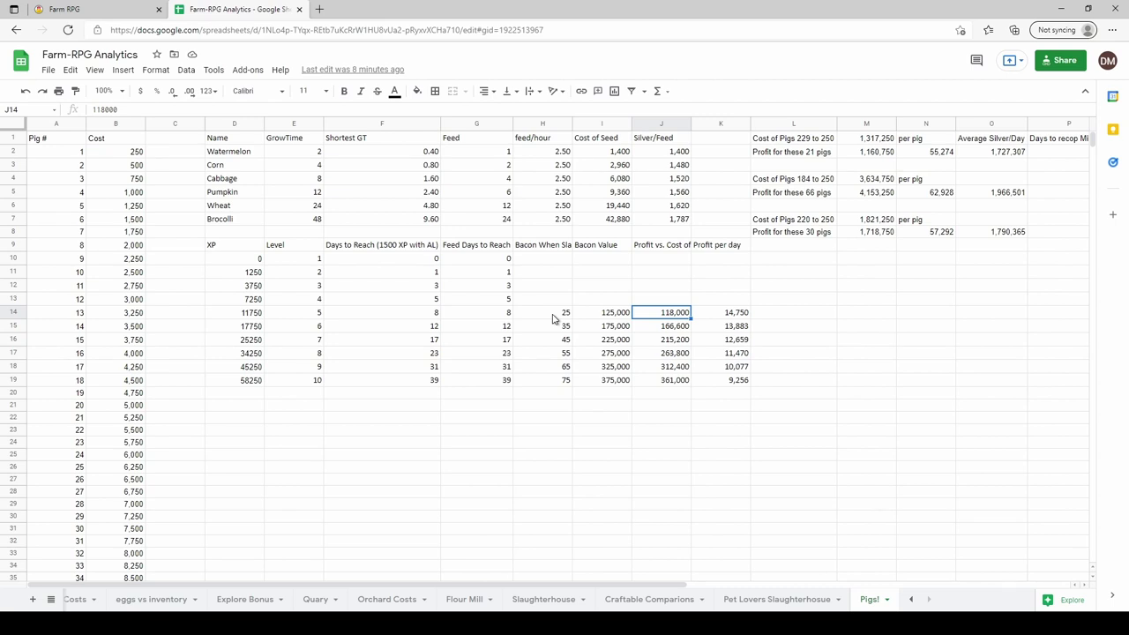
key("Down")
key("Up")
key("Left")
key("Right")
key("Down")
key("Down")
key("Down")
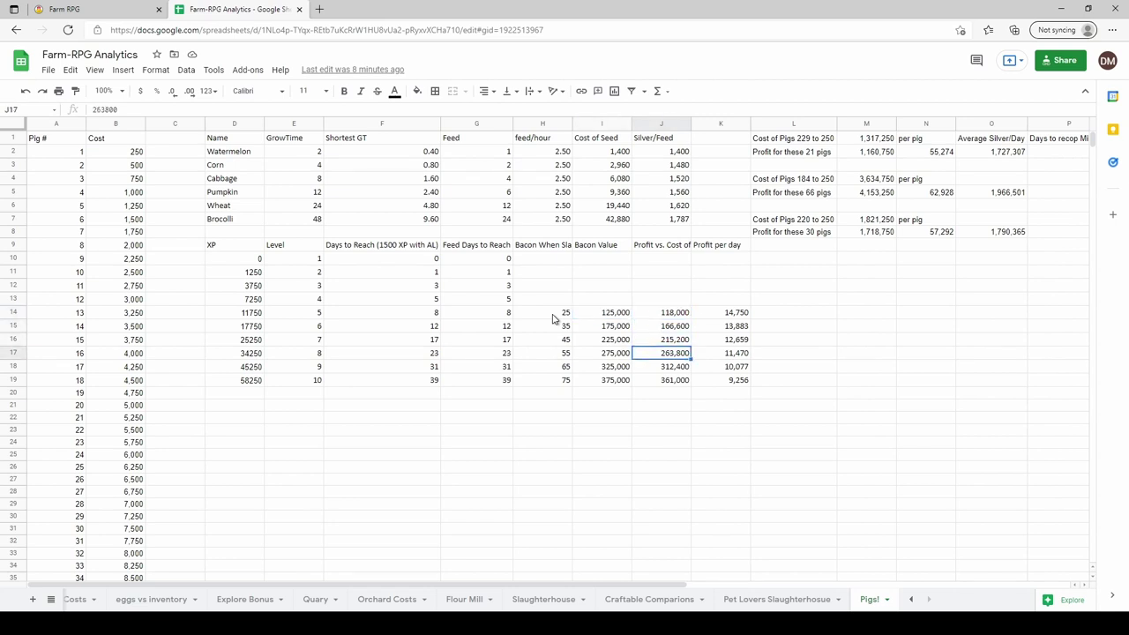
key("Down")
key("Up")
key("Up")
key("Up")
key("Up")
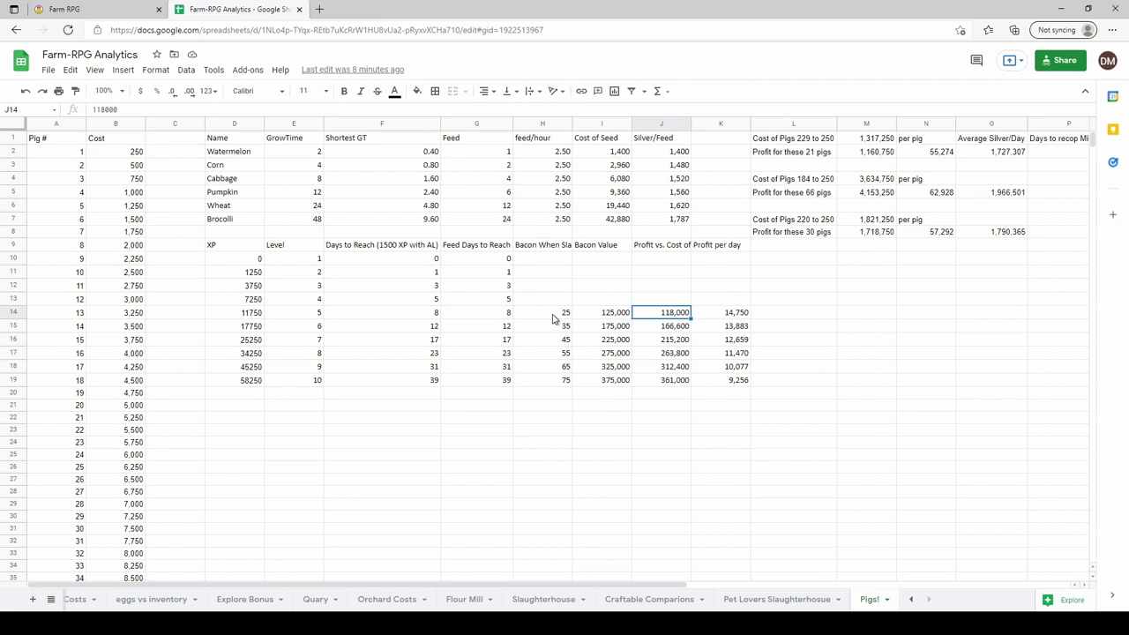
Step: Compare profit versus cost across pig levels 5 to 10, including level 9's Bacon Value and level 5's Profit per day
key("Down")
key("Down")
key("Down")
key("Down")
key("Down")
key("Up")
key("Up")
key("Up")
key("Up")
key("Up")
key("Down")
key("Down")
key("Down")
key("Down")
key("Left")
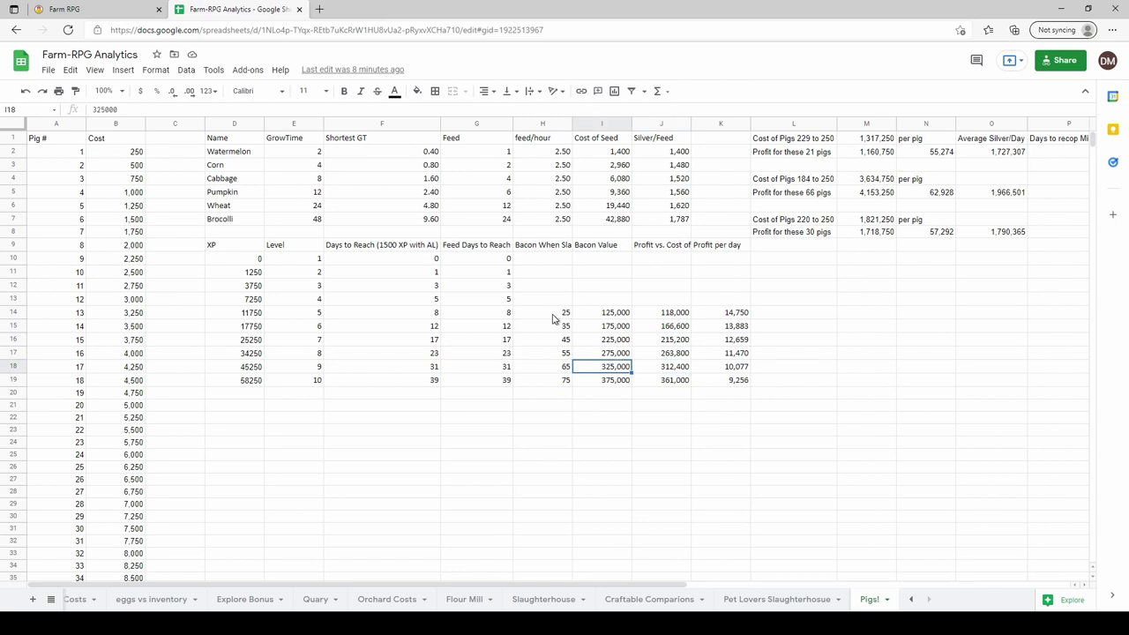
key("Right")
key("Up")
key("Up")
key("Up")
key("Up")
key("Right")
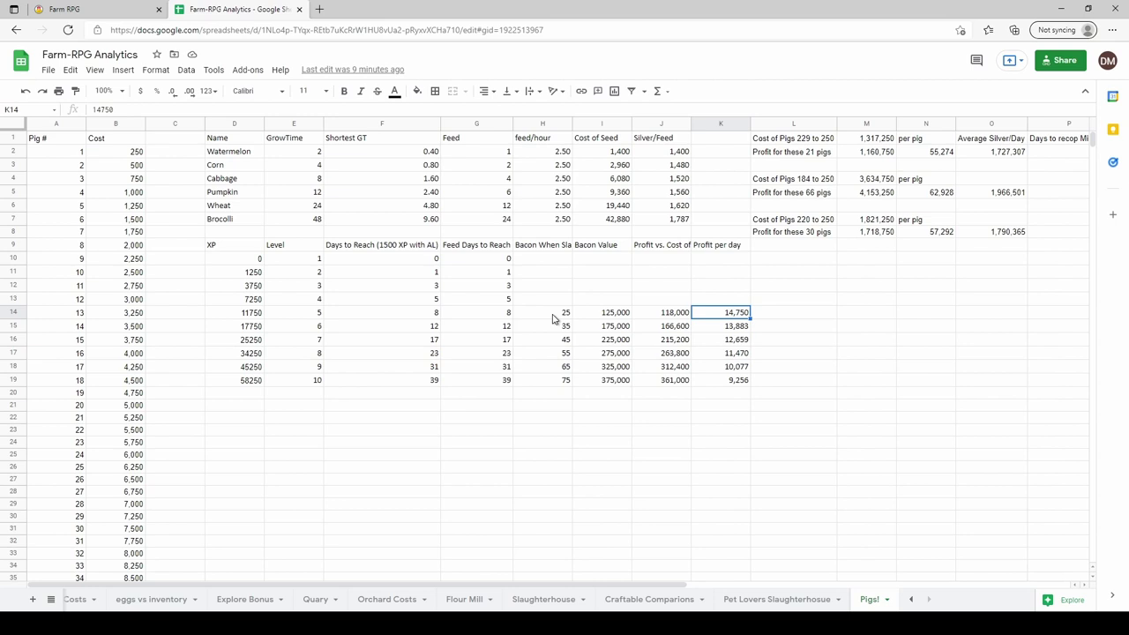
key("Left")
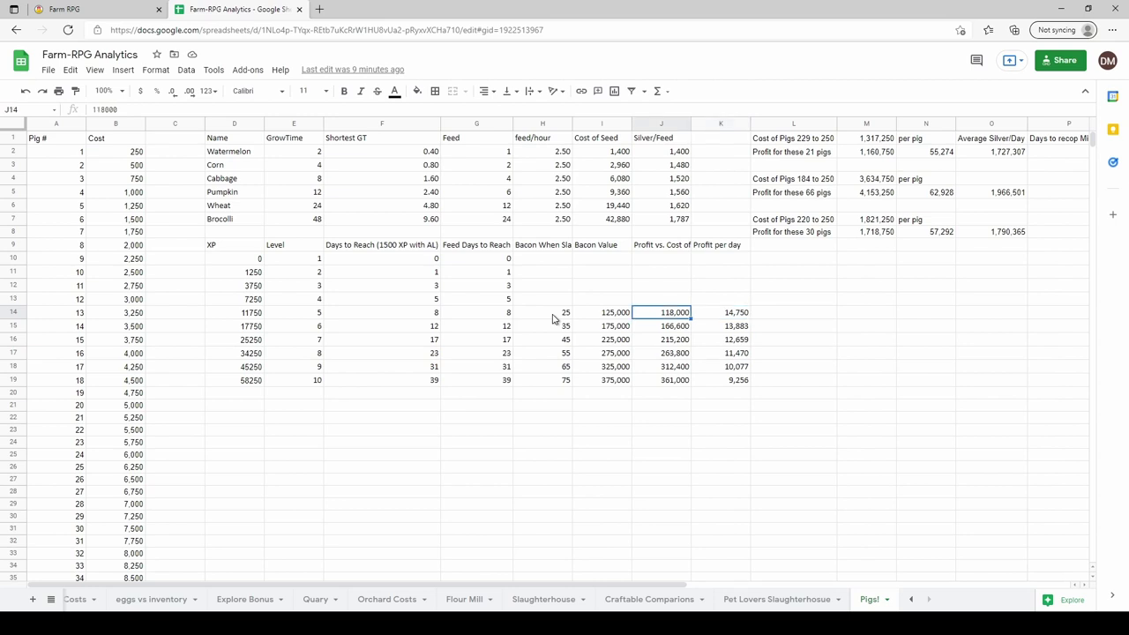
Step: Review the profit versus cost column from pig level 5 down through level 10 and back up
key("Down")
key("Down")
key("Down")
key("Down")
key("Down")
key("Down")
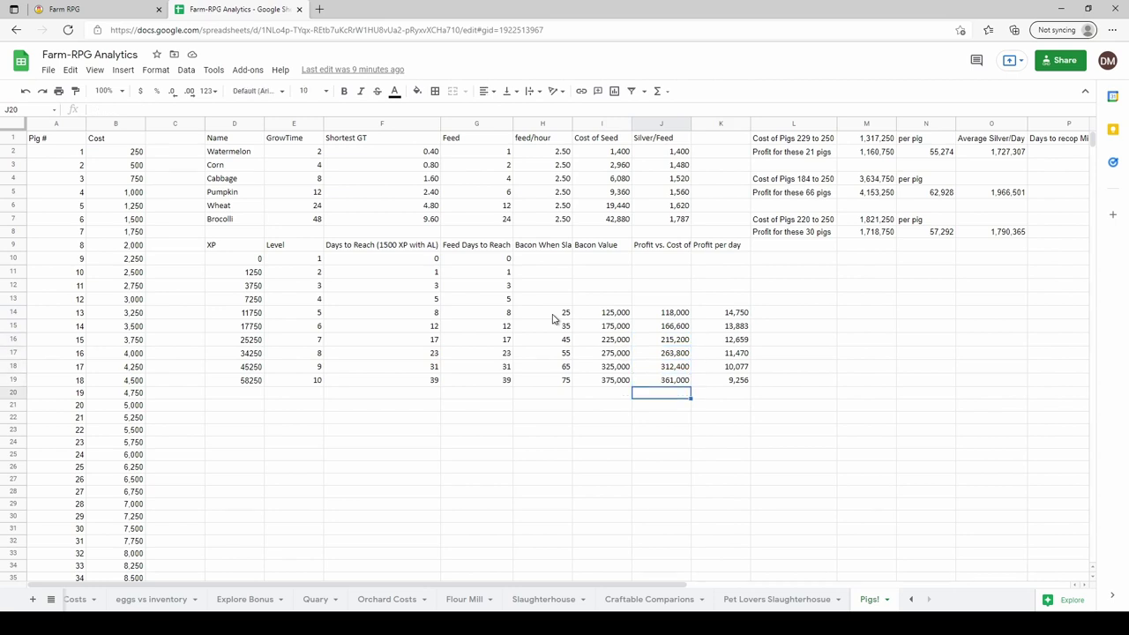
key("Up")
key("Up")
key("Up")
key("Up")
key("Up")
key("Up")
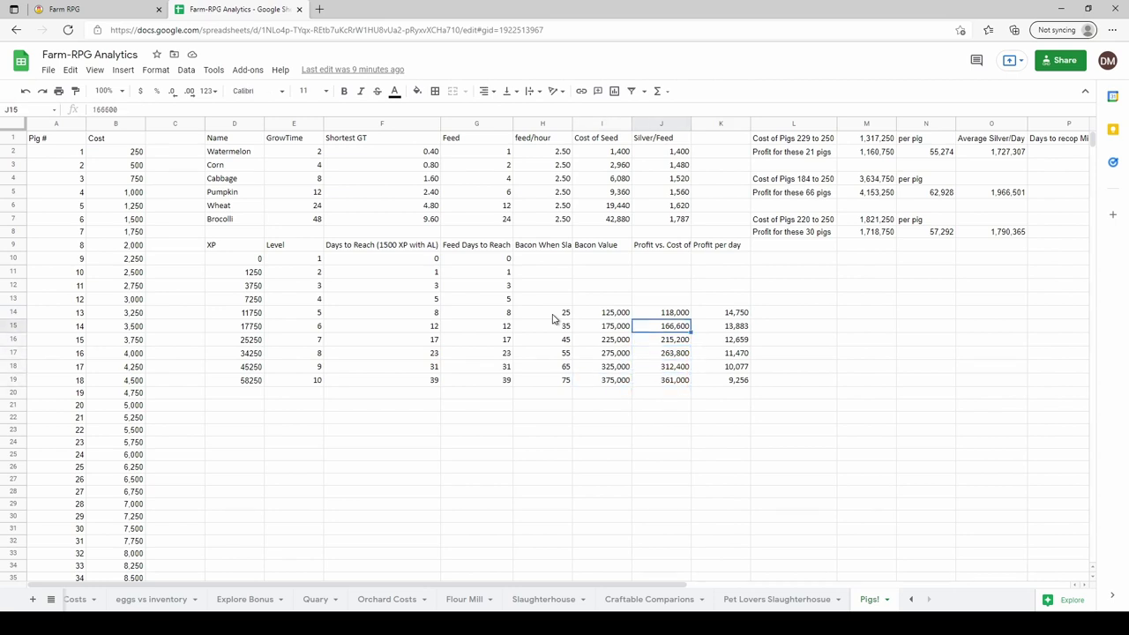
Step: Compare level 5's Profit per day with its profit versus cost
key("Right")
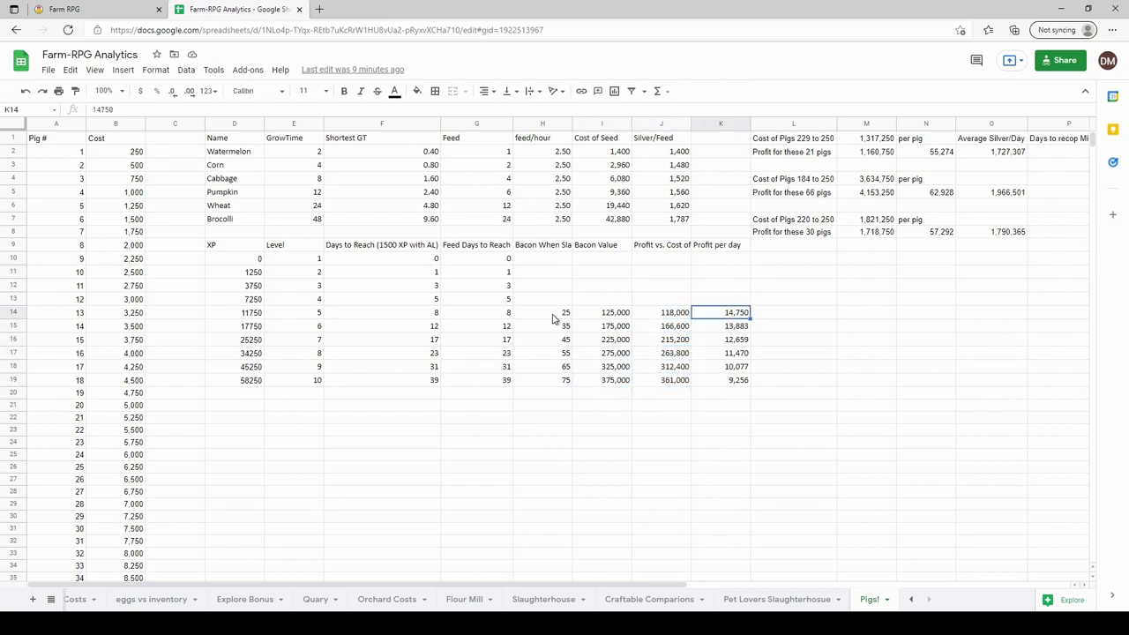
key("Left")
key("Right")
Step: Review the three pig group scenarios of 21, 30 and 66 pigs in the profit summary
left_click(794, 156)
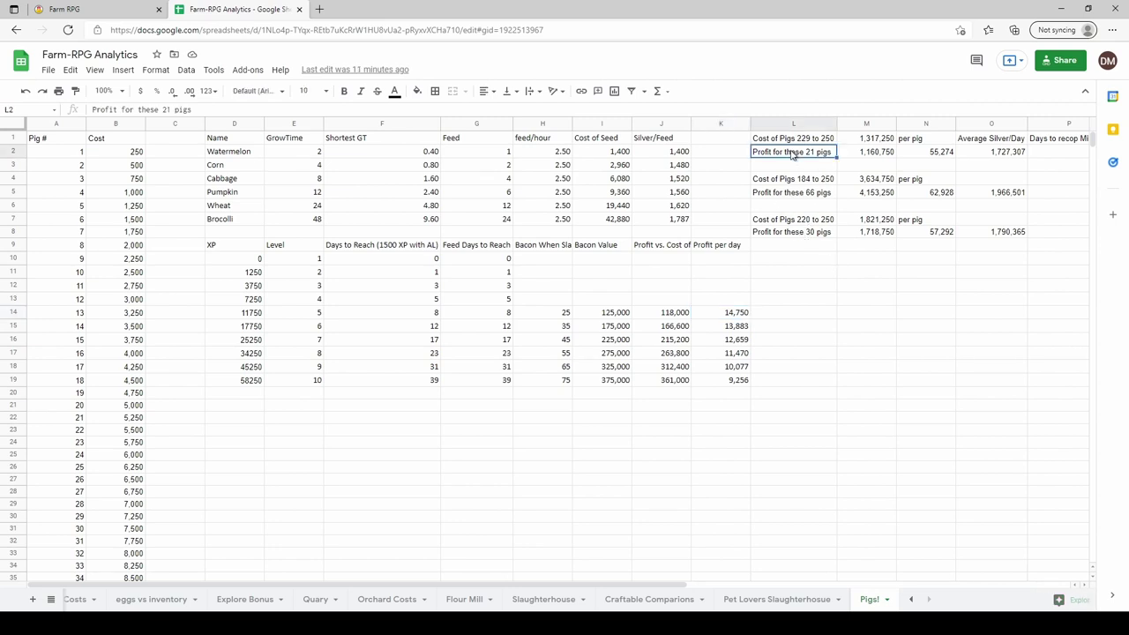
left_click(796, 234)
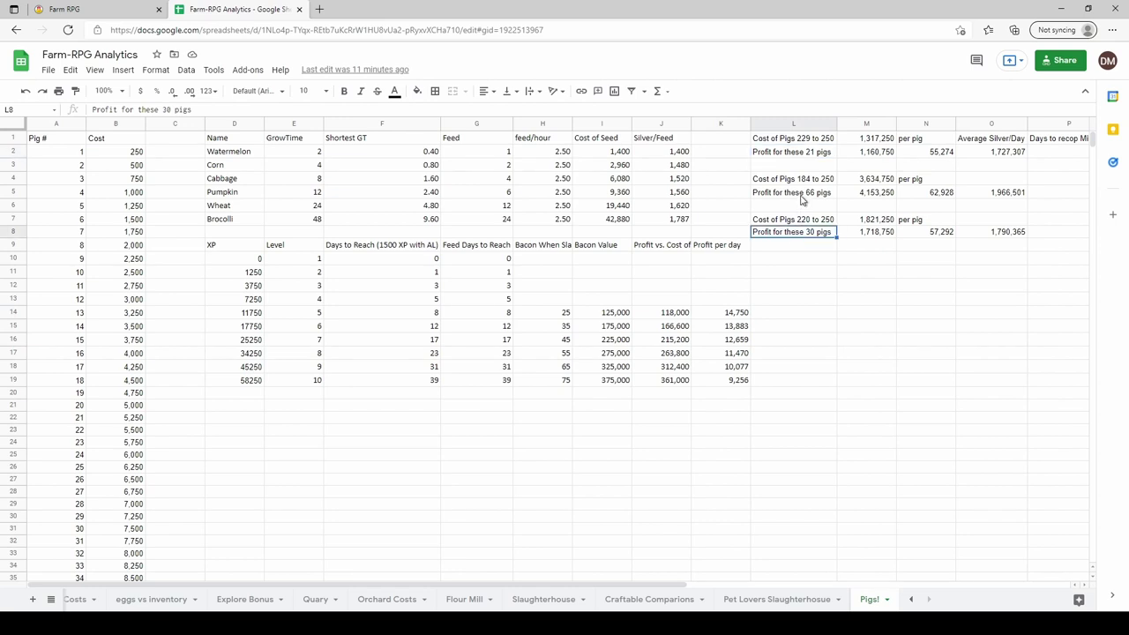
left_click(803, 195)
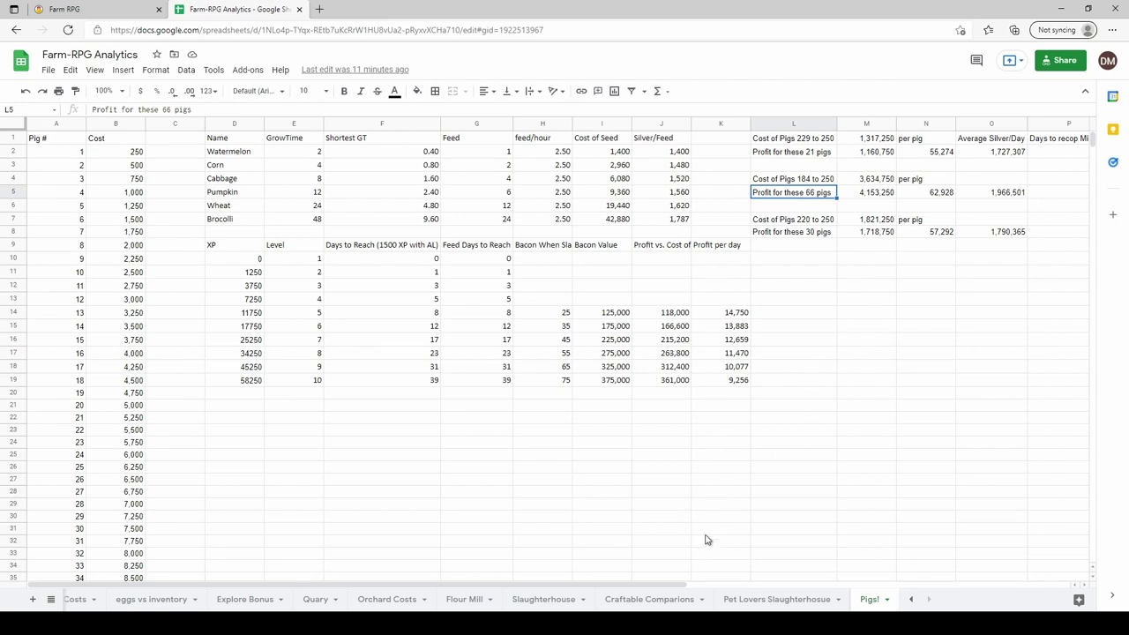
Step: Inspect the total cost formulas for pigs 229 to 250, 220 to 250 and 184 to 250
left_click(869, 142)
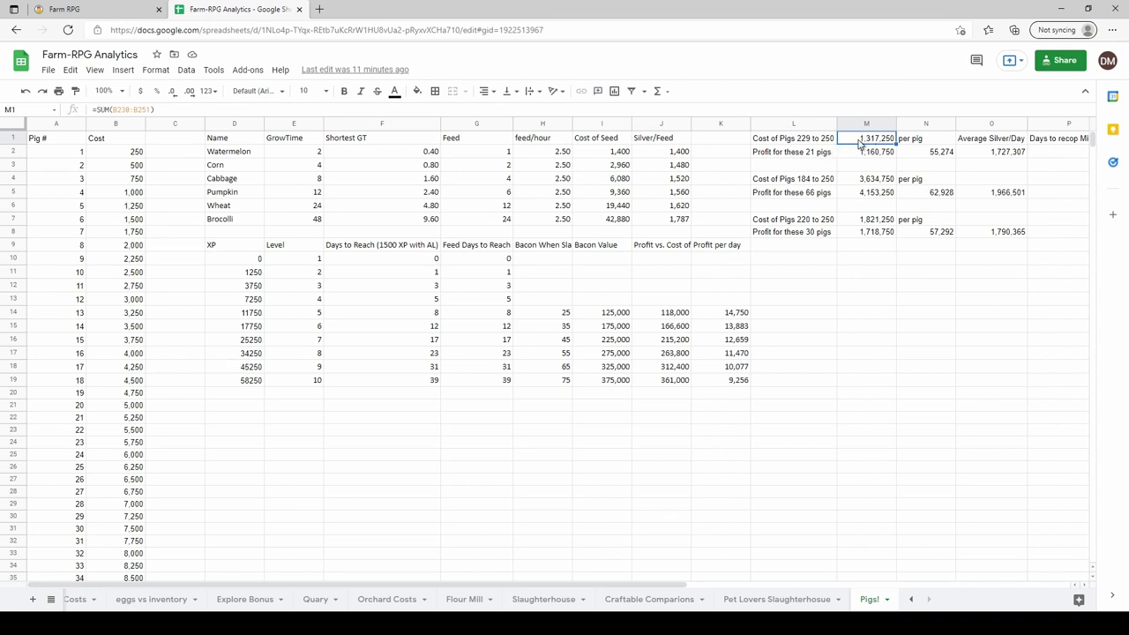
left_click(832, 235)
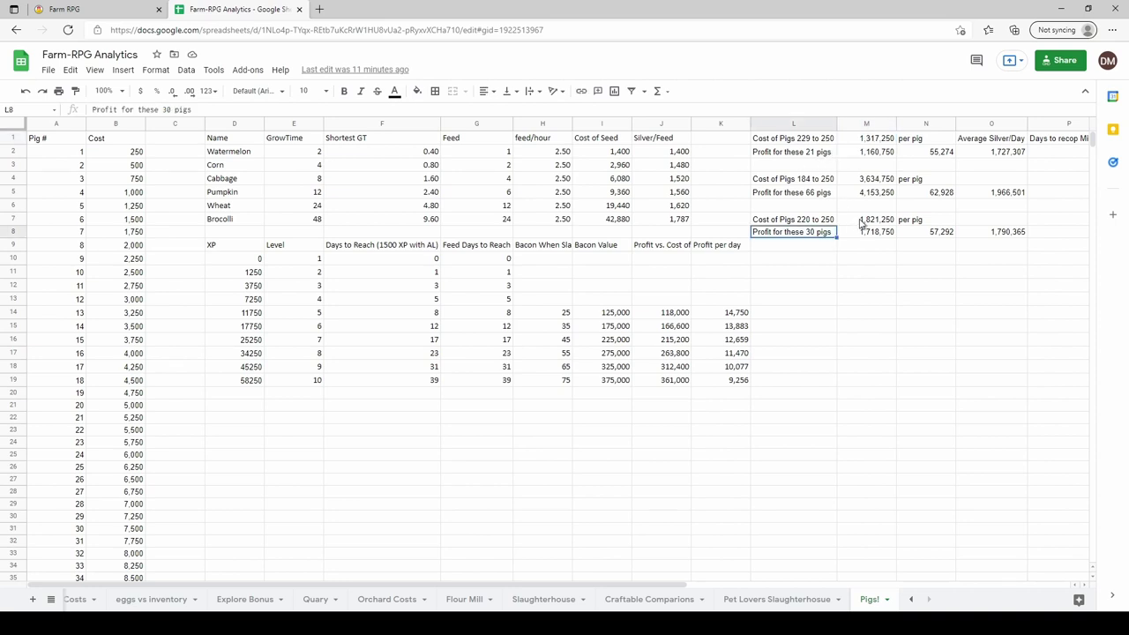
left_click(872, 220)
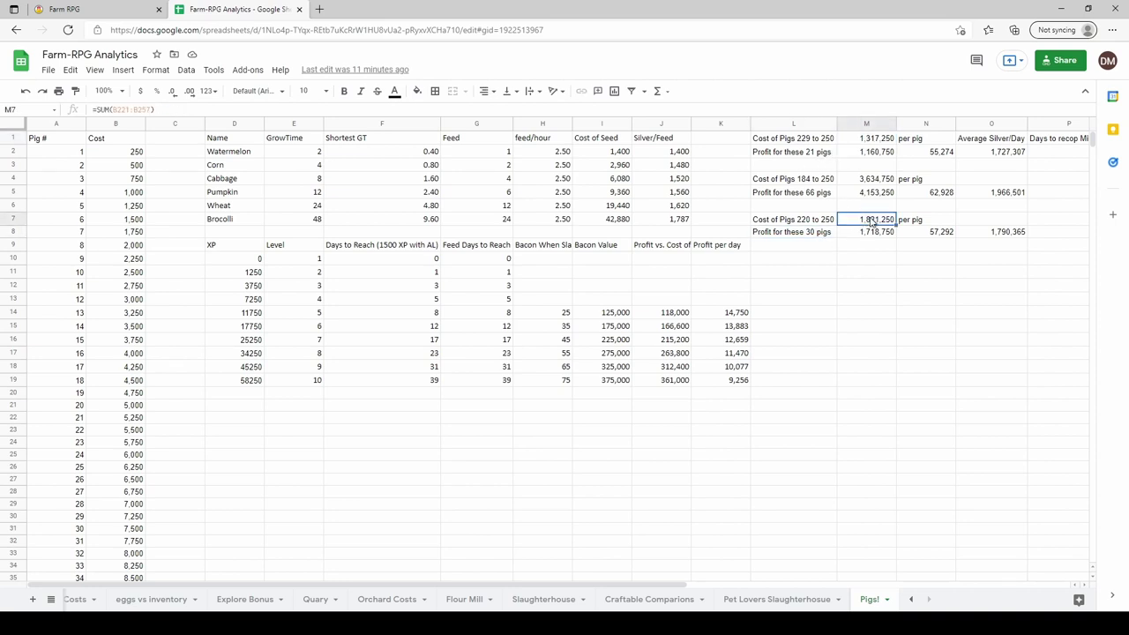
left_click(821, 194)
left_click(865, 181)
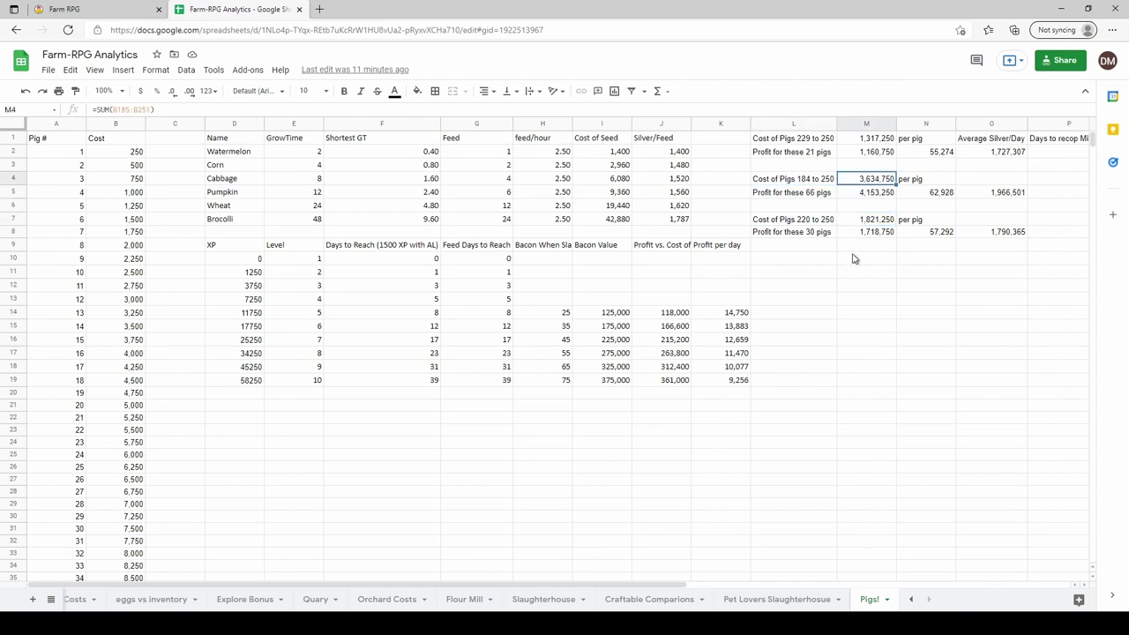
Step: Inspect the total profit formulas for the groups of 21, 66 and 30 pigs
left_click(872, 154)
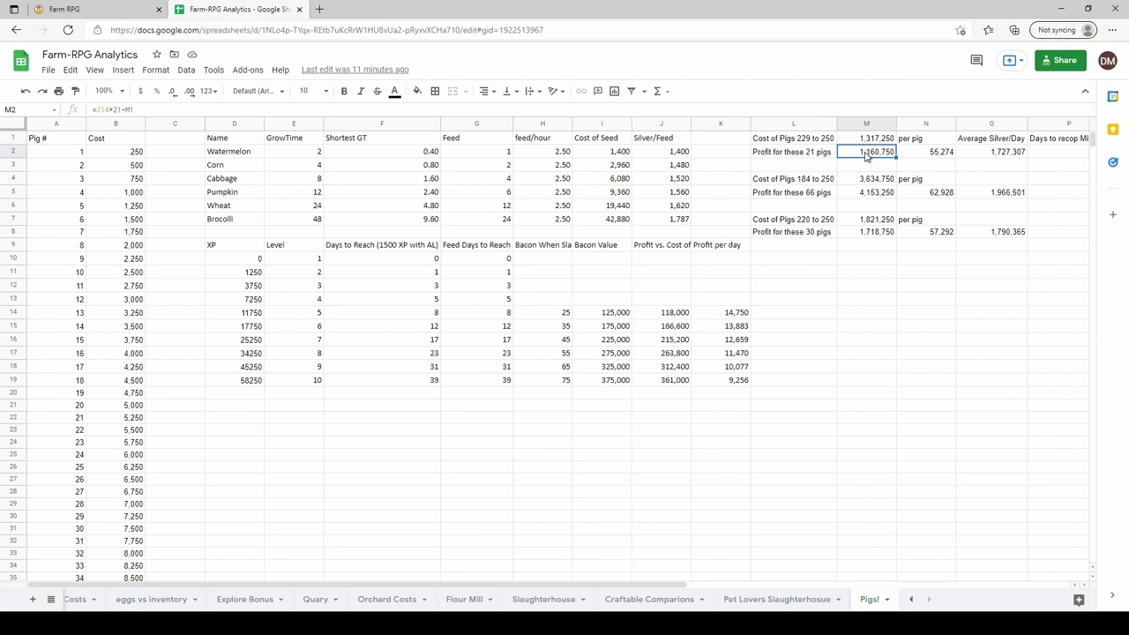
left_click(861, 195)
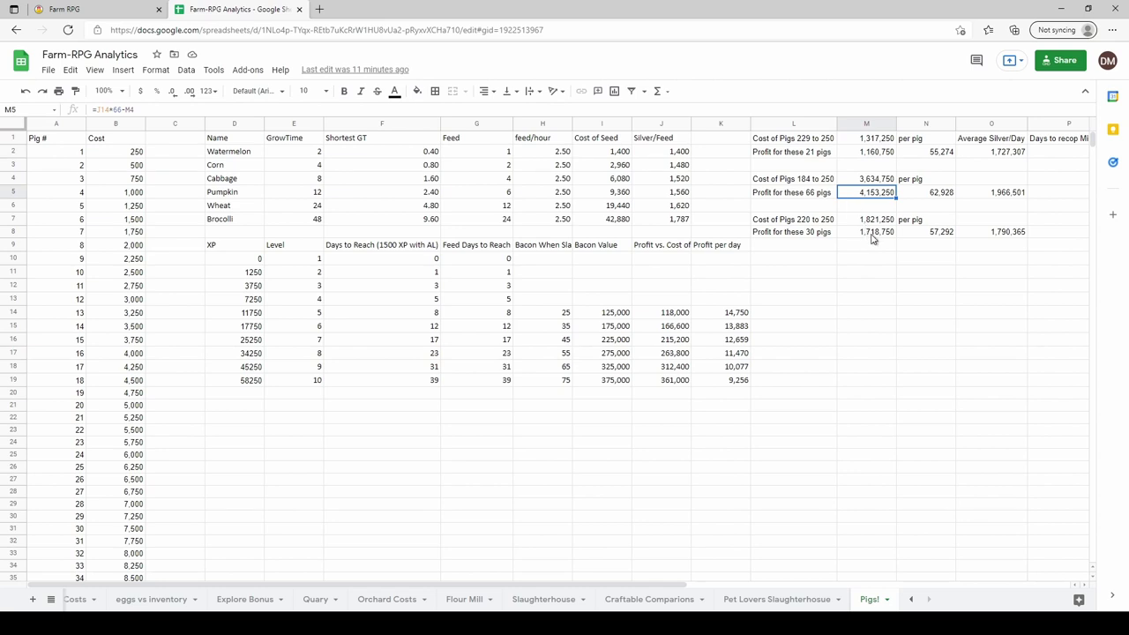
left_click(871, 234)
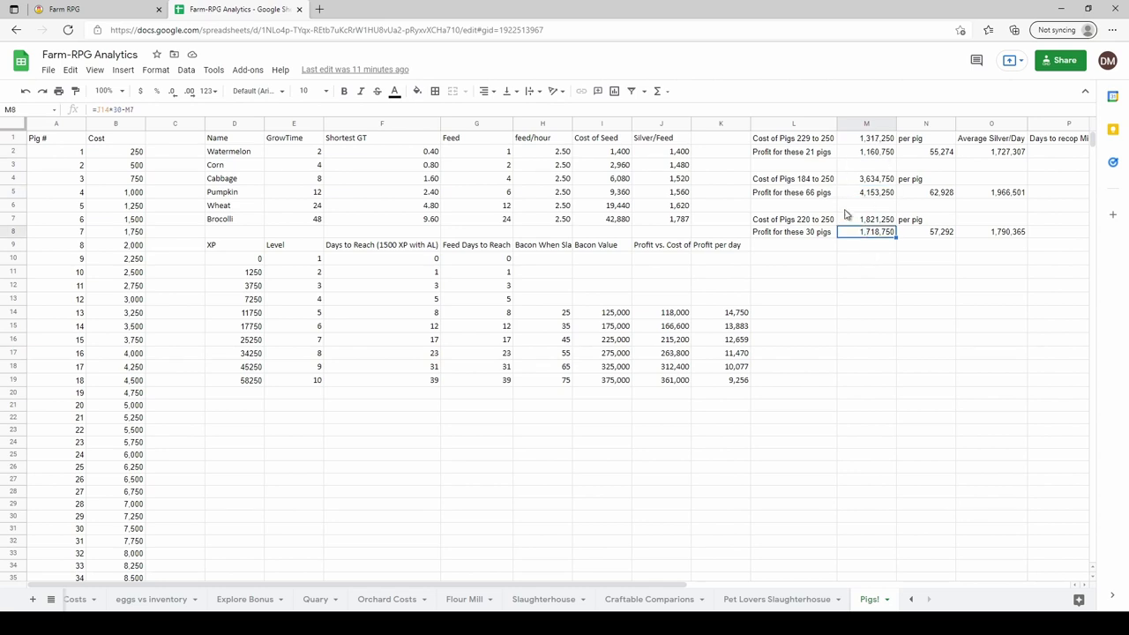
Step: Compare the per pig profit across the 21, 66 and 30 pig groups, ending on the 66 pig group
left_click(937, 157)
left_click(937, 193)
left_click(940, 231)
left_click(942, 194)
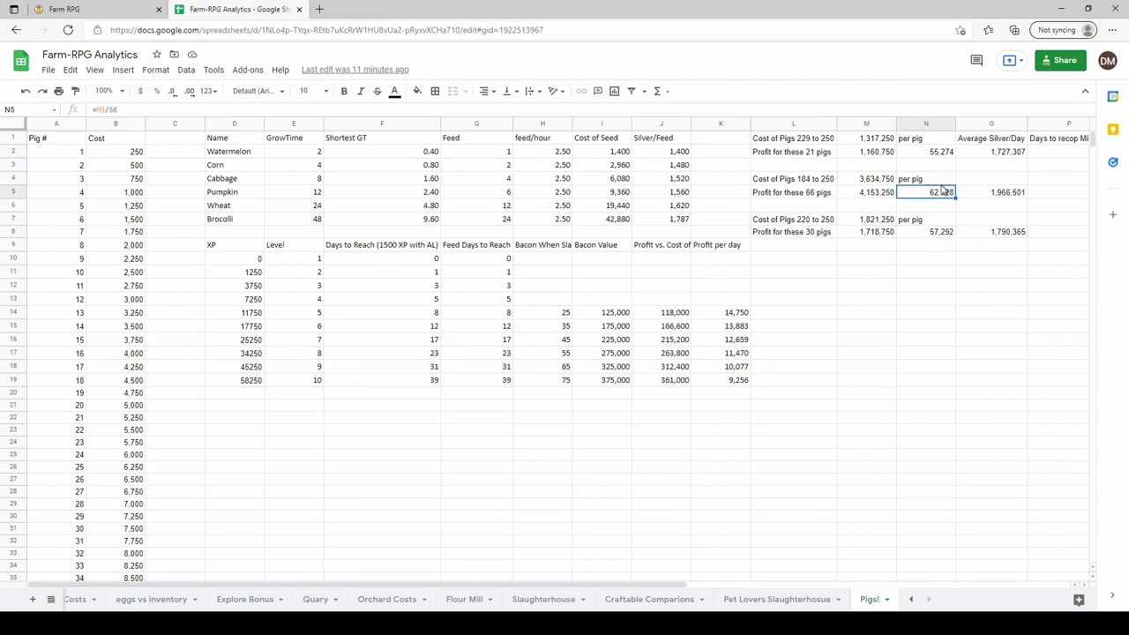
left_click(943, 155)
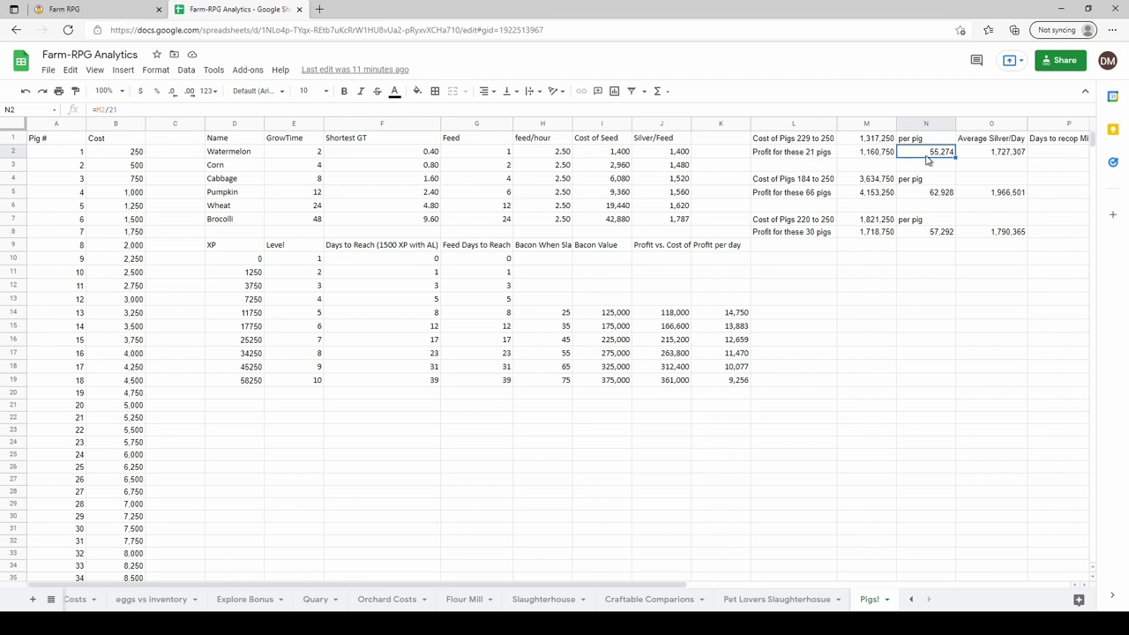
left_click(935, 233)
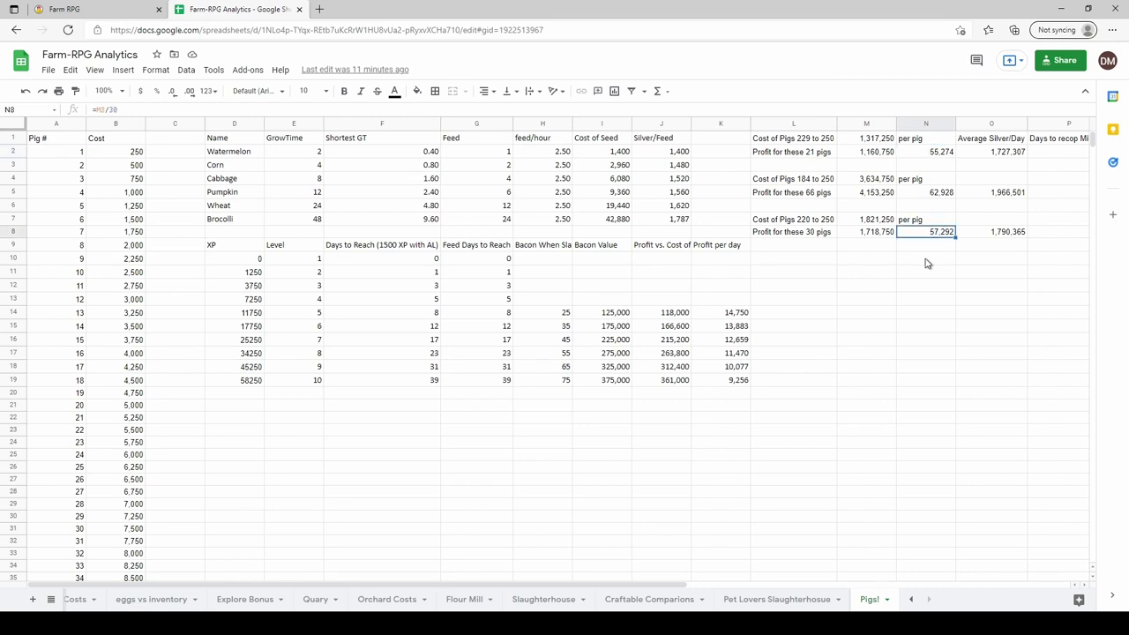
left_click(941, 196)
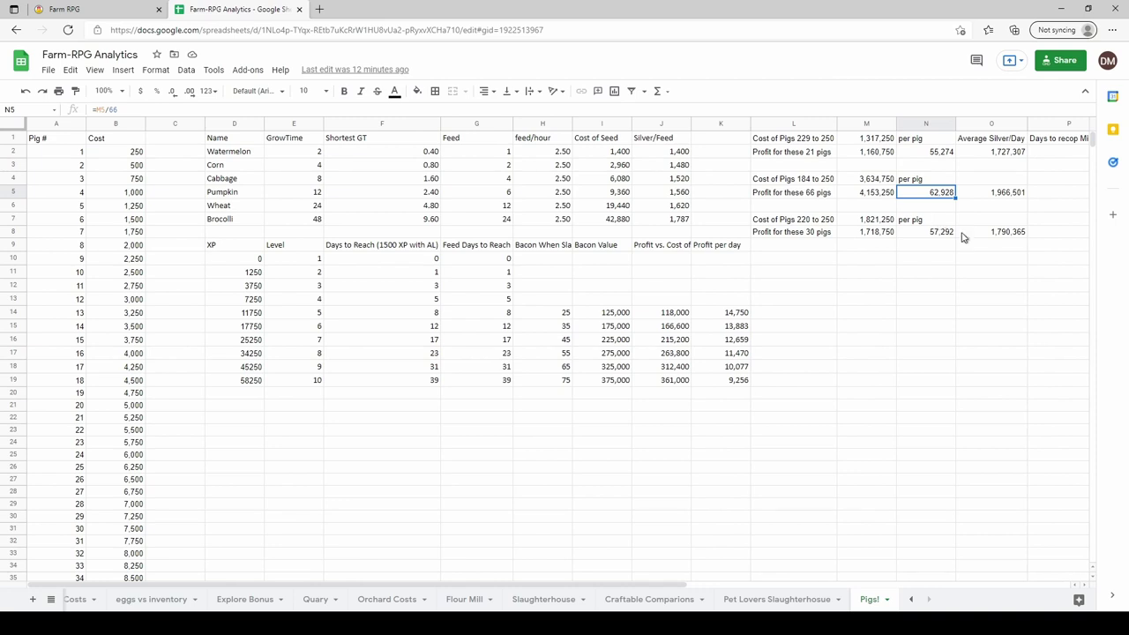
Step: Examine Average Silver/Day and the days to recoup the Mill/Pen for the 21 and 66 pig groups
left_click(992, 155)
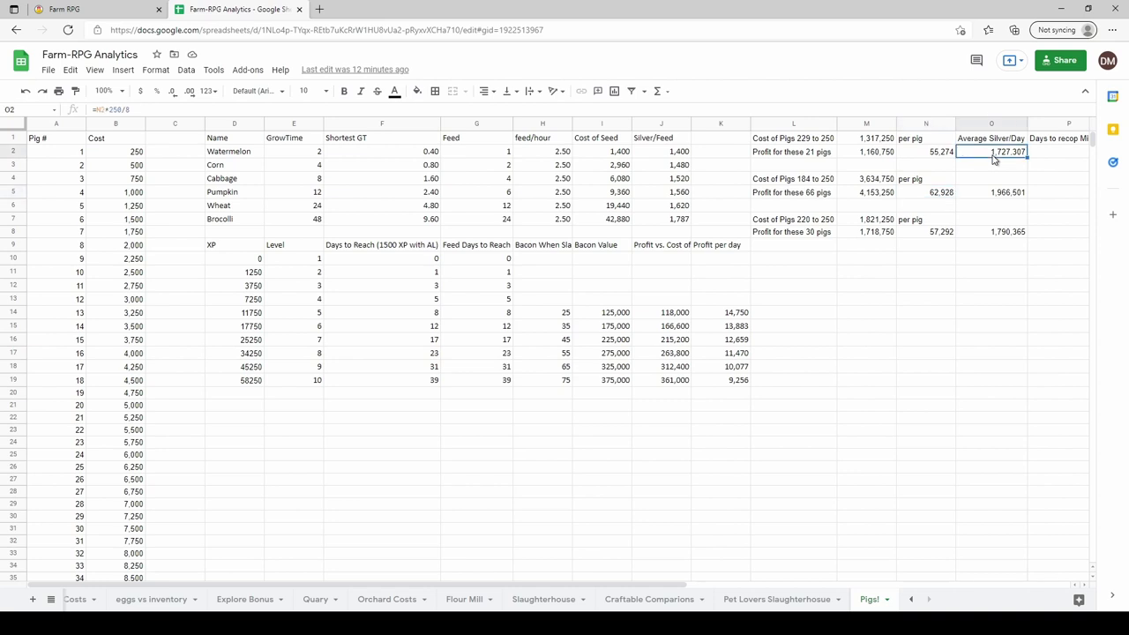
left_click(989, 197)
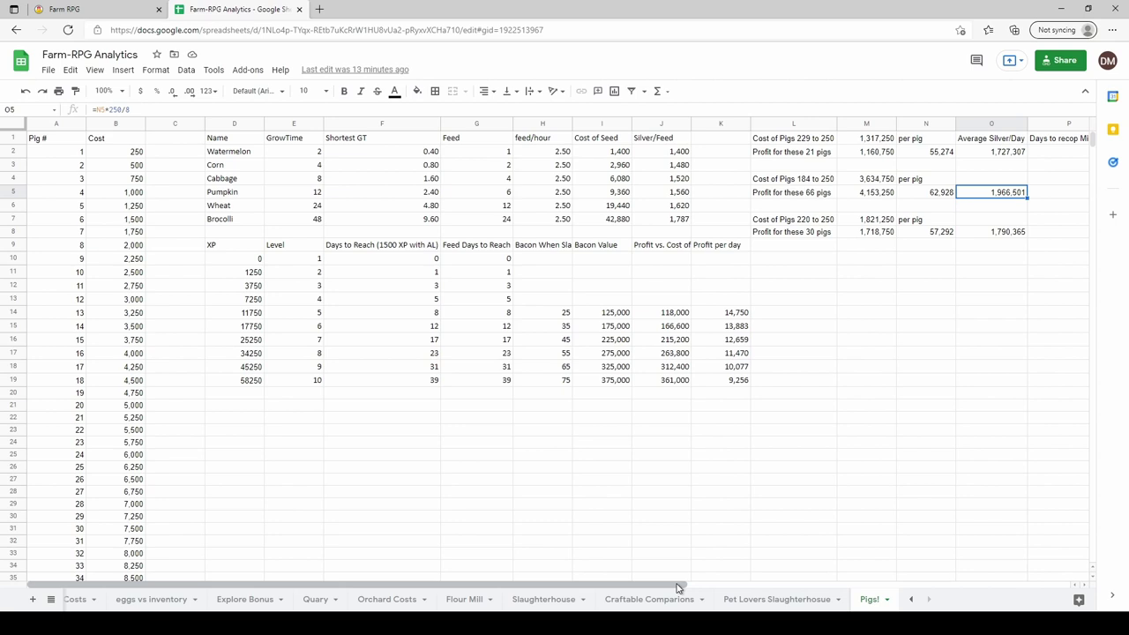
left_click_drag(678, 587, 764, 580)
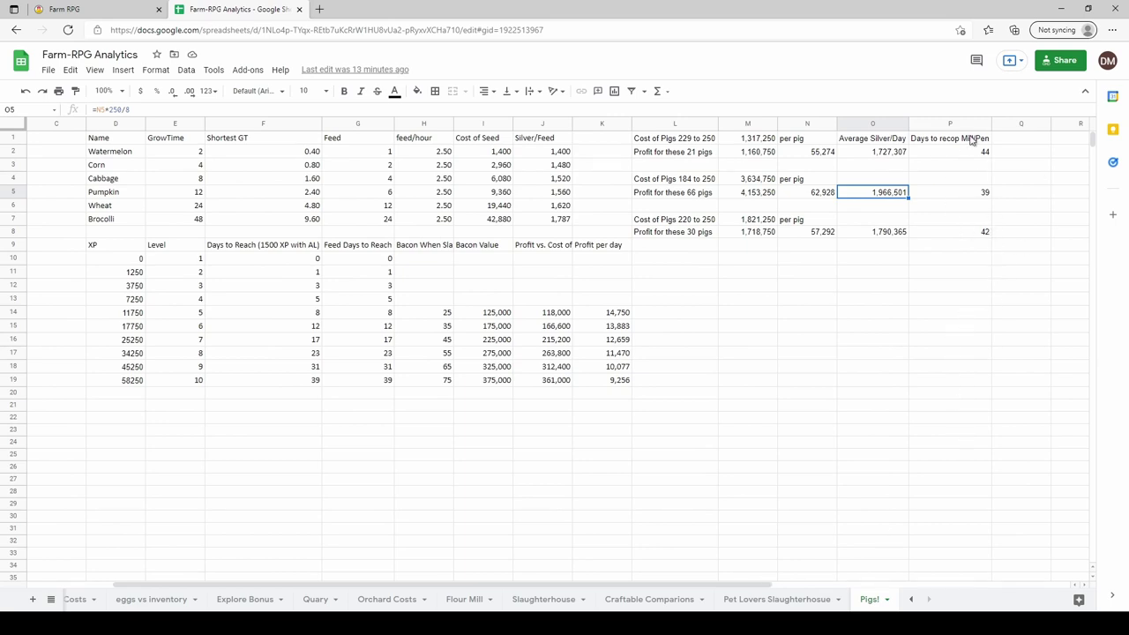
left_click(951, 155)
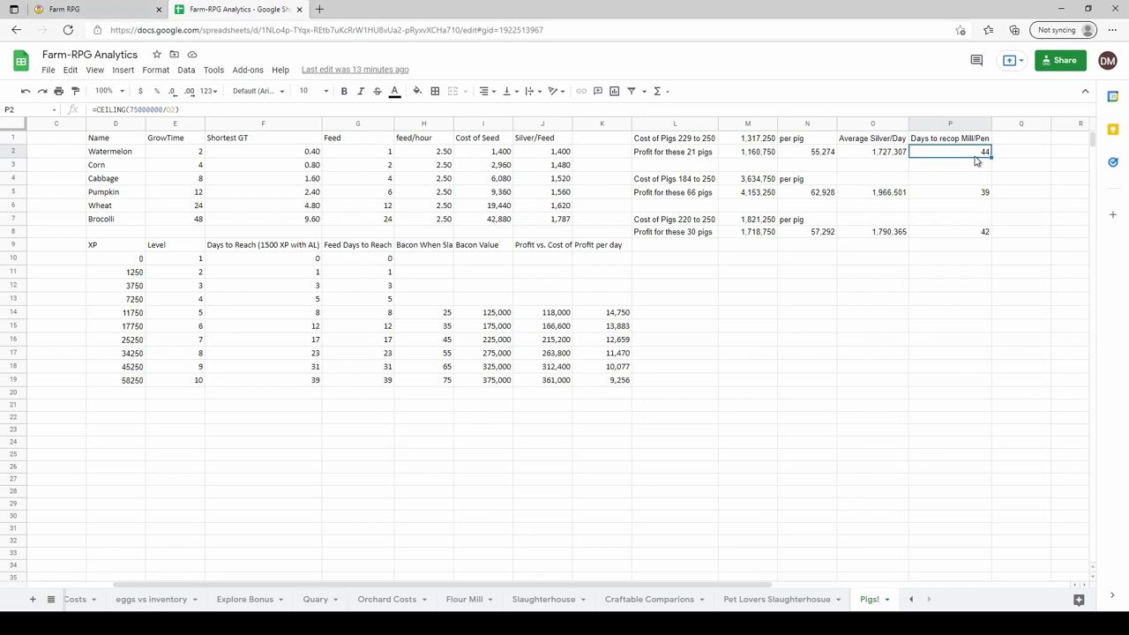
left_click(967, 192)
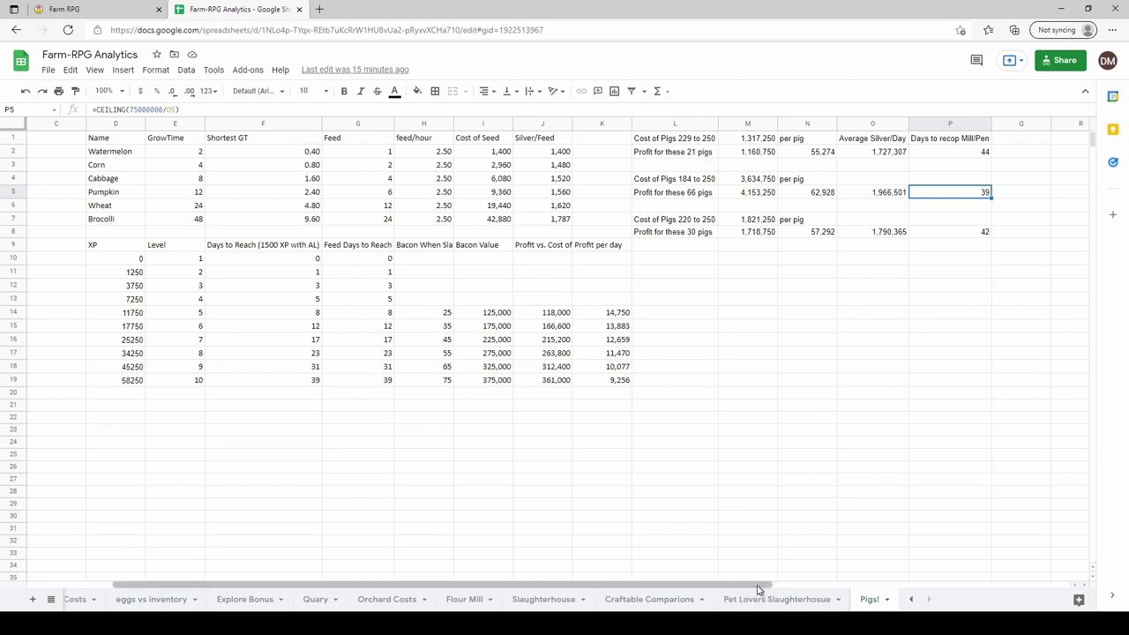
left_click_drag(759, 585, 684, 585)
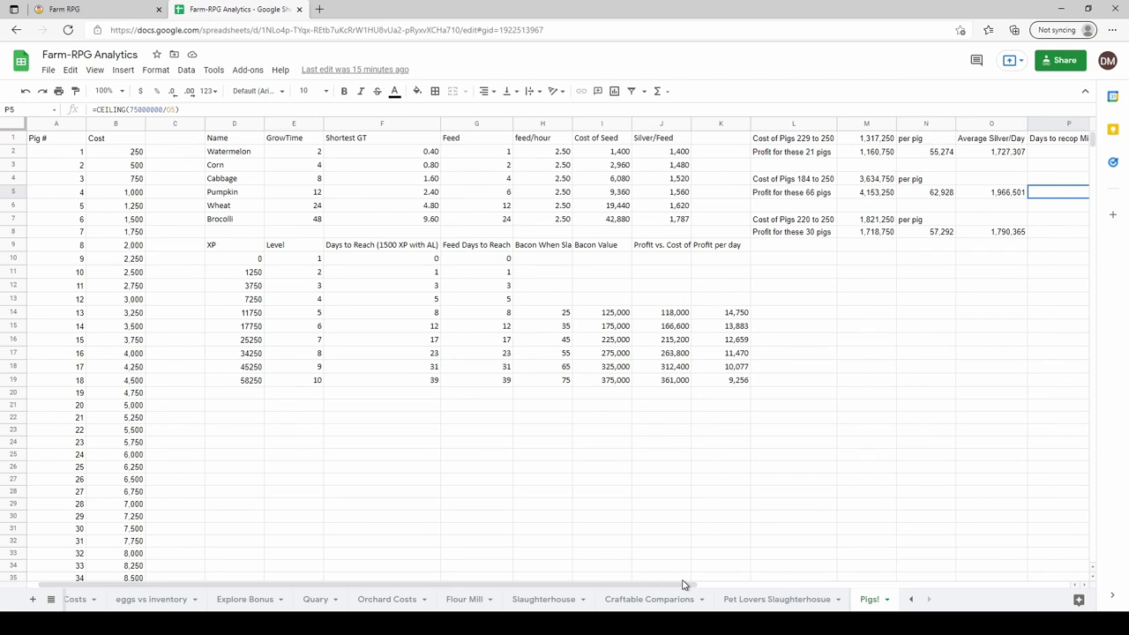
left_click_drag(684, 585, 757, 589)
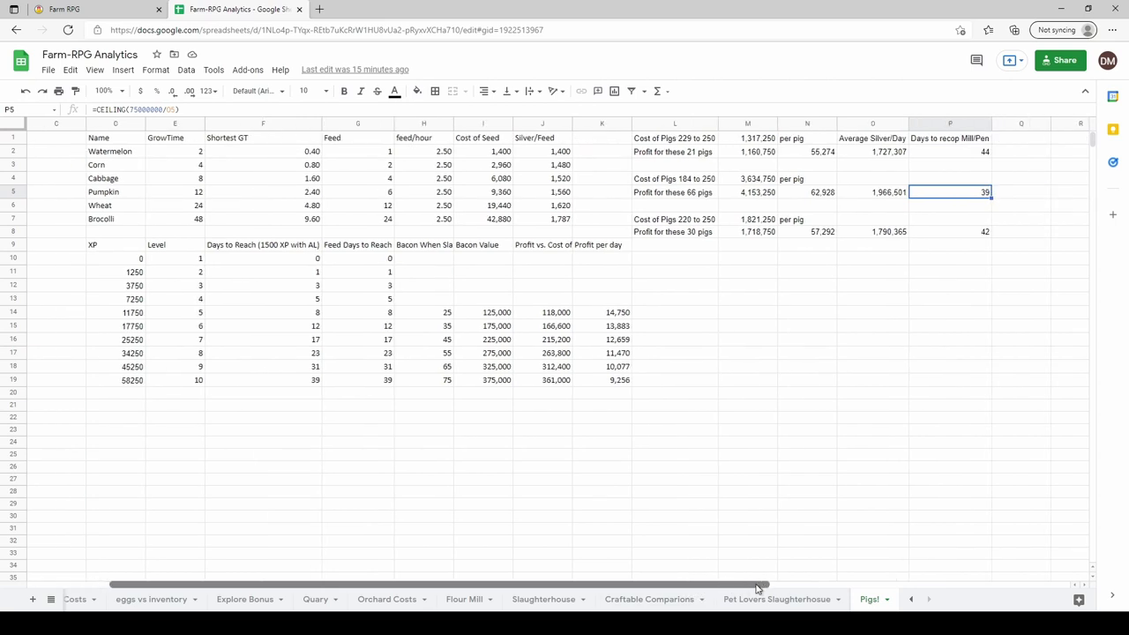